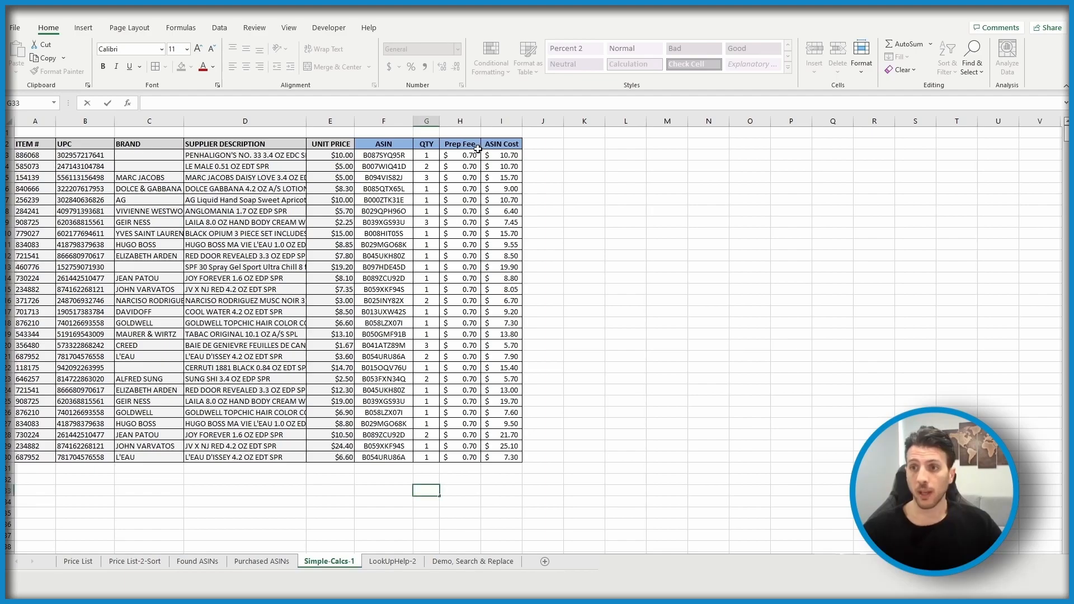
Enter the formula =0.7+0.3*(G3-1) for the prep fee of the first item in H3.
click(459, 152)
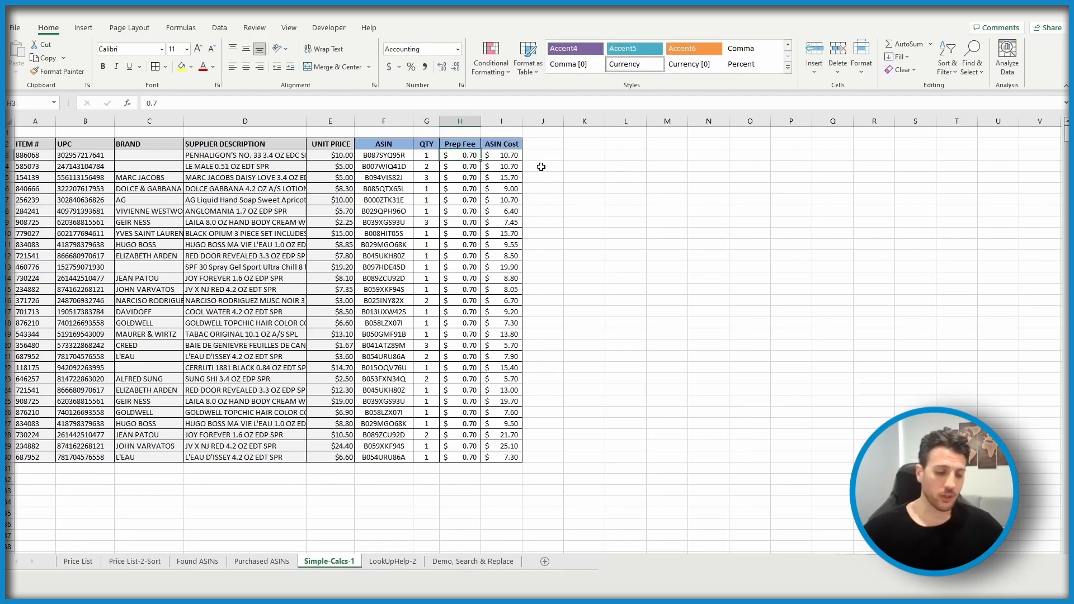
text(=)
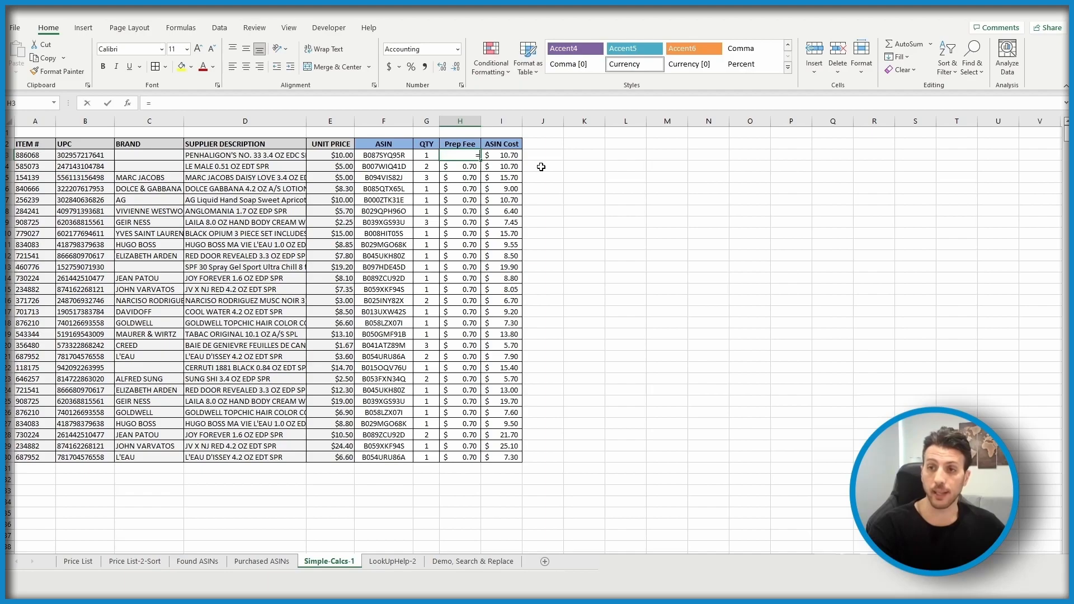
text(0.7+0.3*()
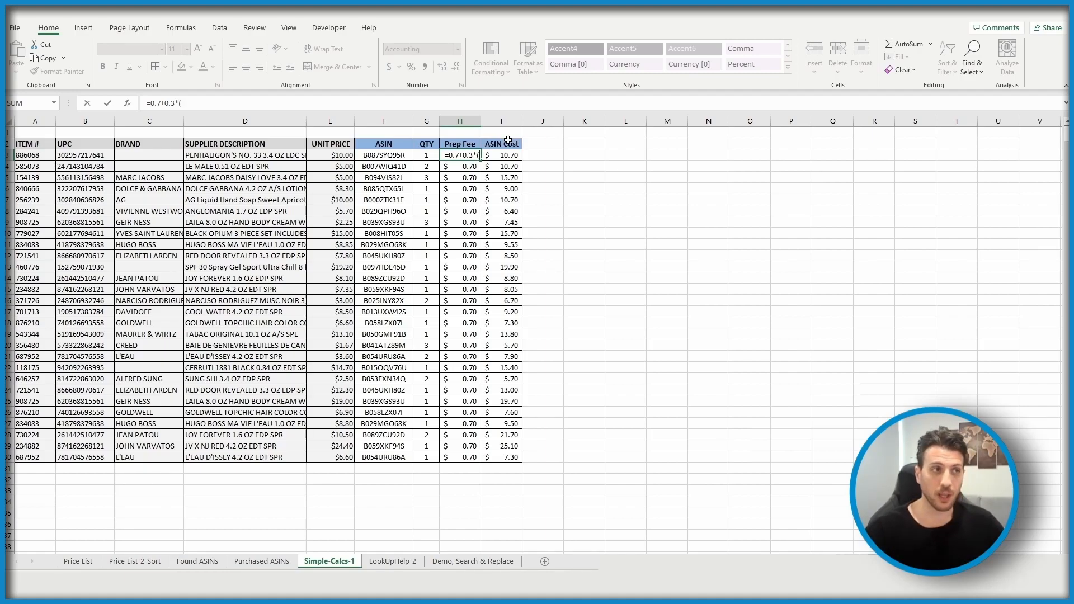
click(426, 158)
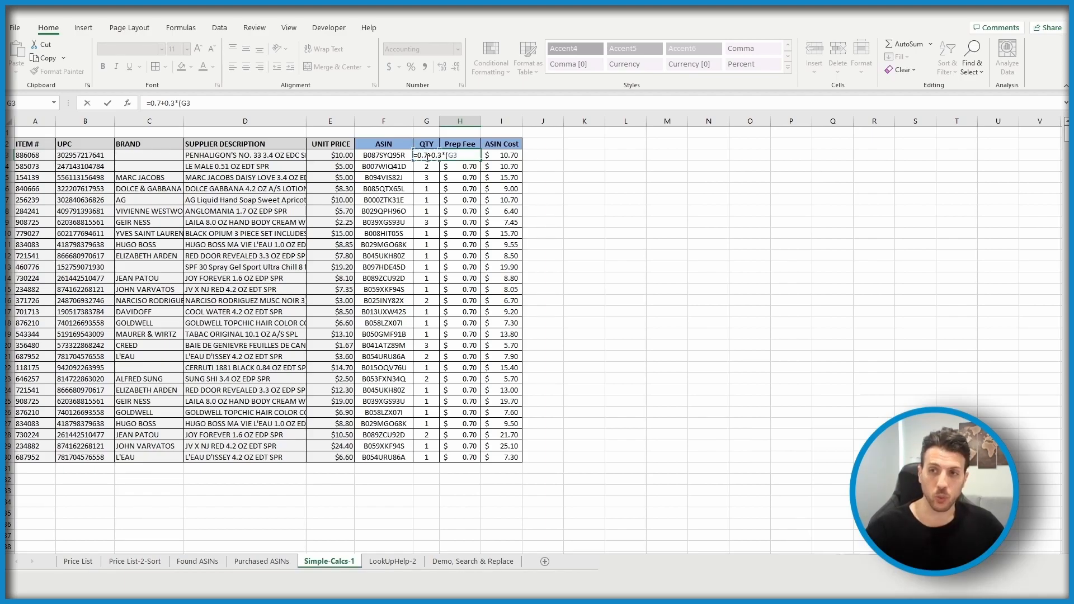
text(-)
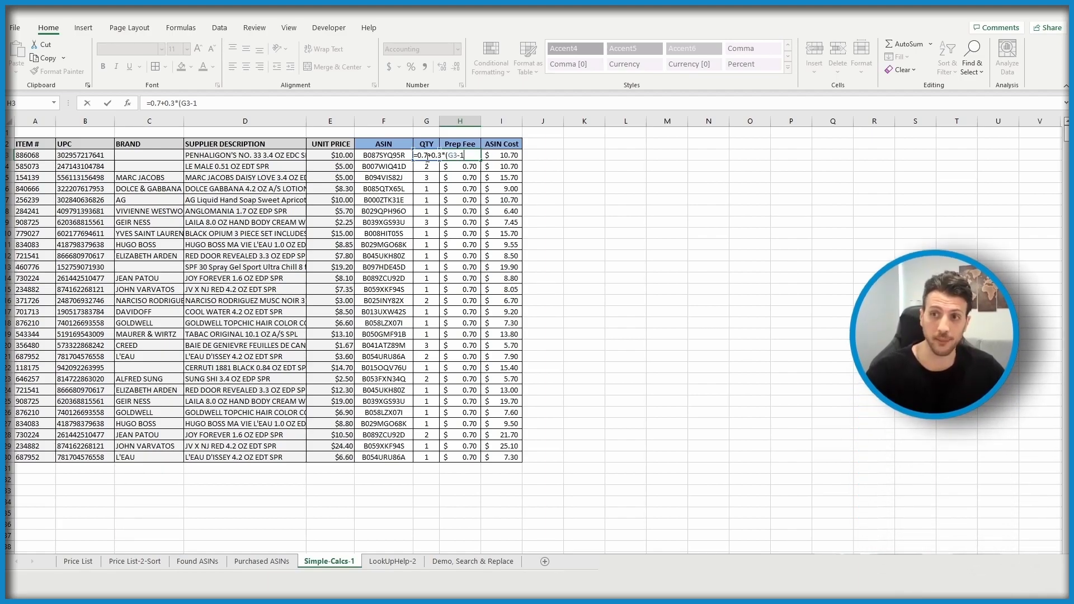
text(1)
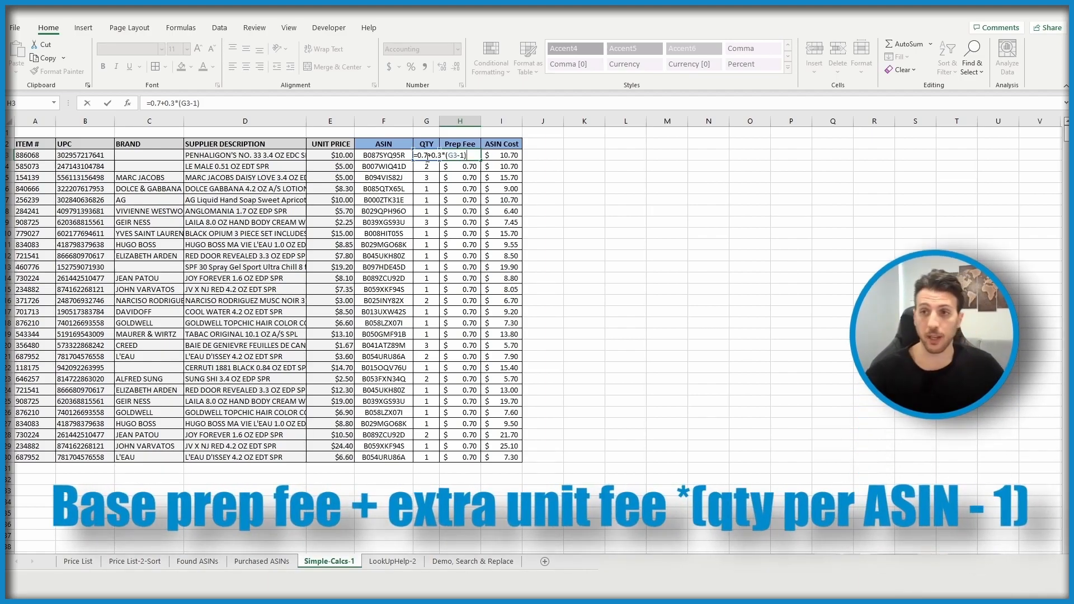
key(Return)
key(Up)
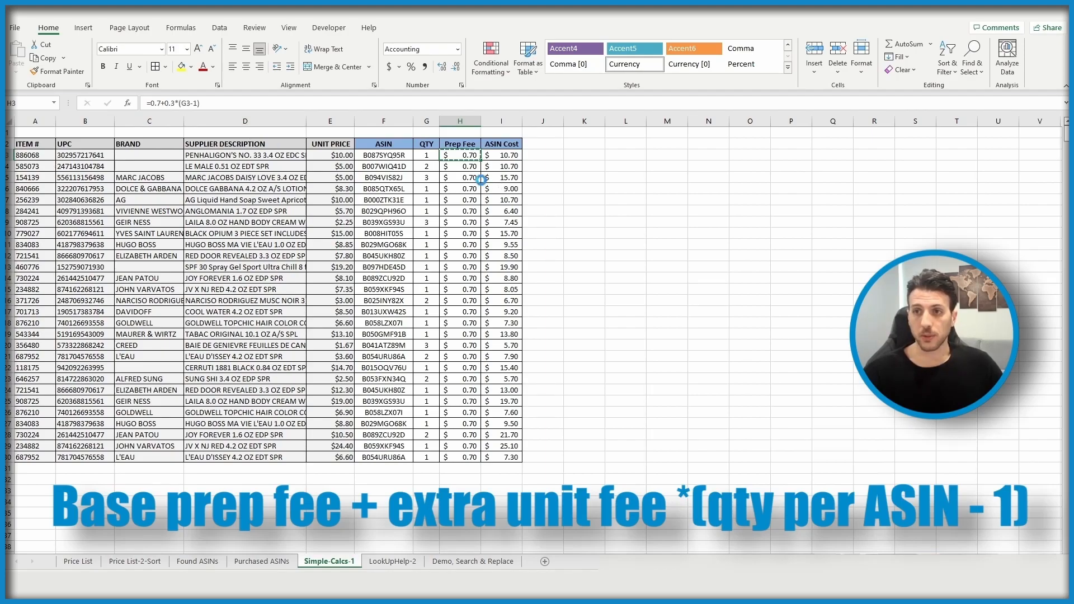
Copy the H3 prep fee formula into H4 and H5, and fill it down to the last item in row 30.
key(ctrl+c)
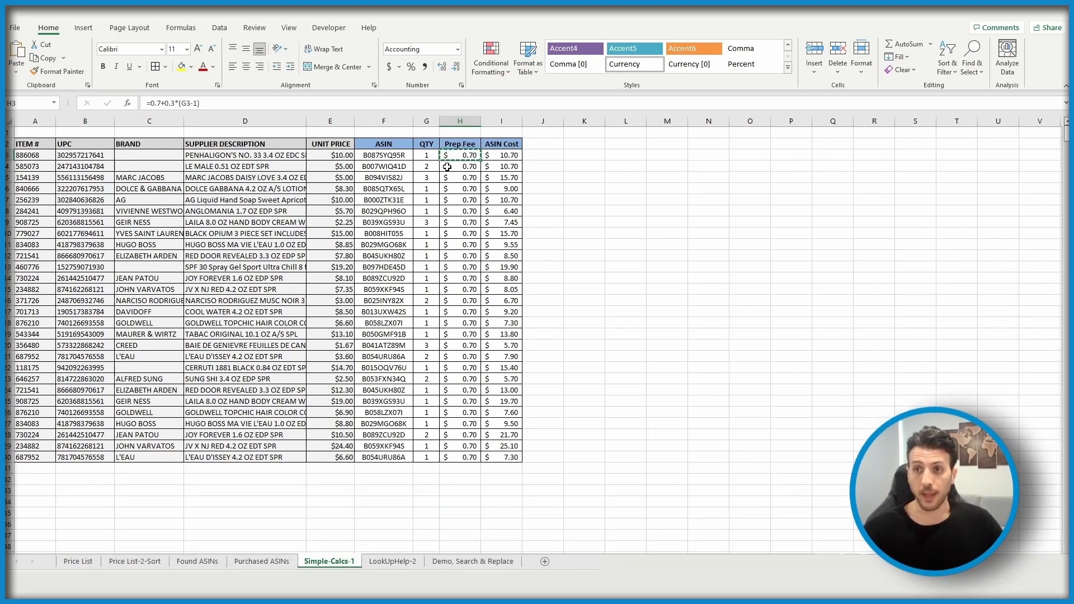
click(448, 166)
key(ctrl+v)
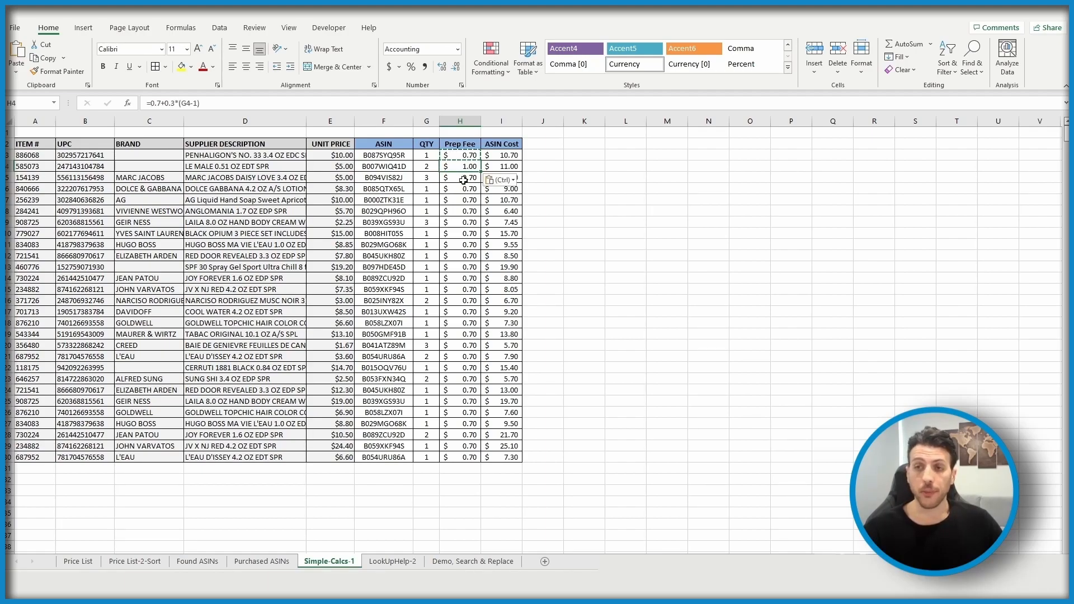
click(451, 179)
key(ctrl+v)
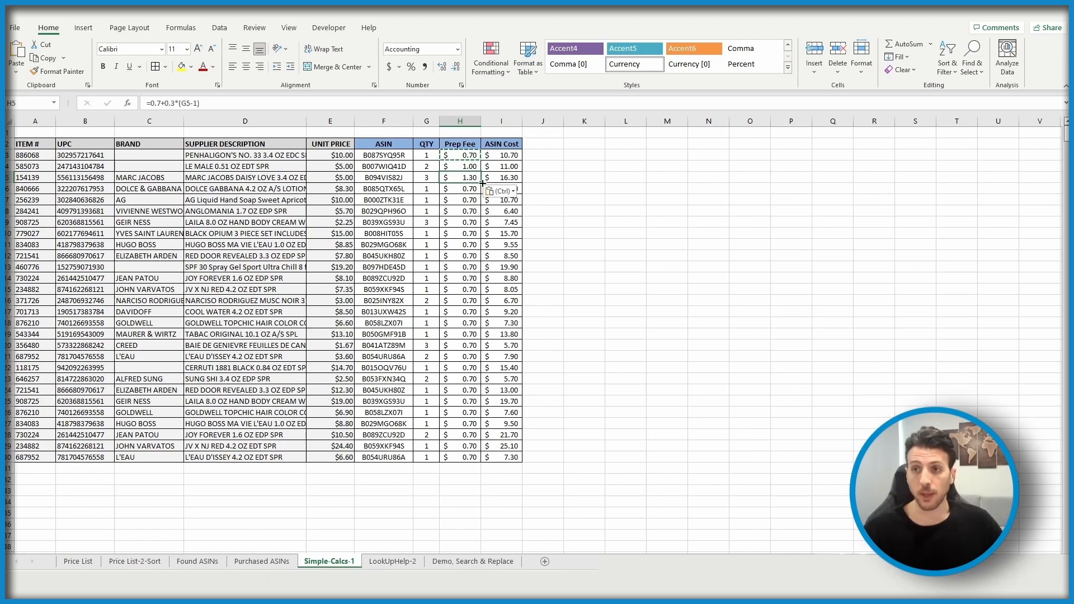
drag(482, 183, 484, 464)
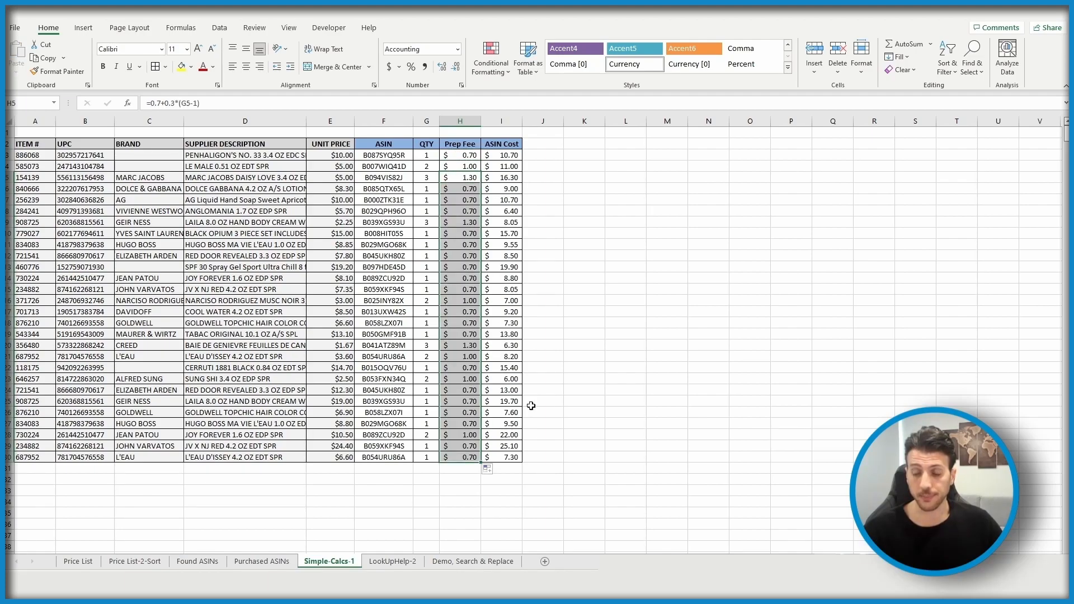
click(621, 401)
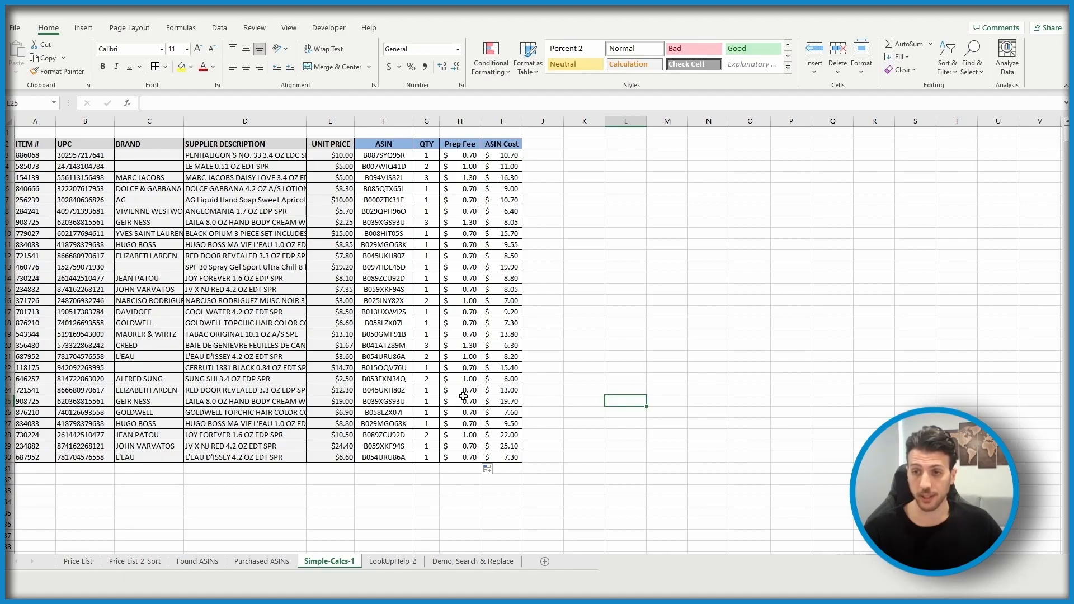
Test the prep fee formula by setting the last item's quantity in G30 to 4, 5 and finally 10.
scroll(435, 479, down, 2)
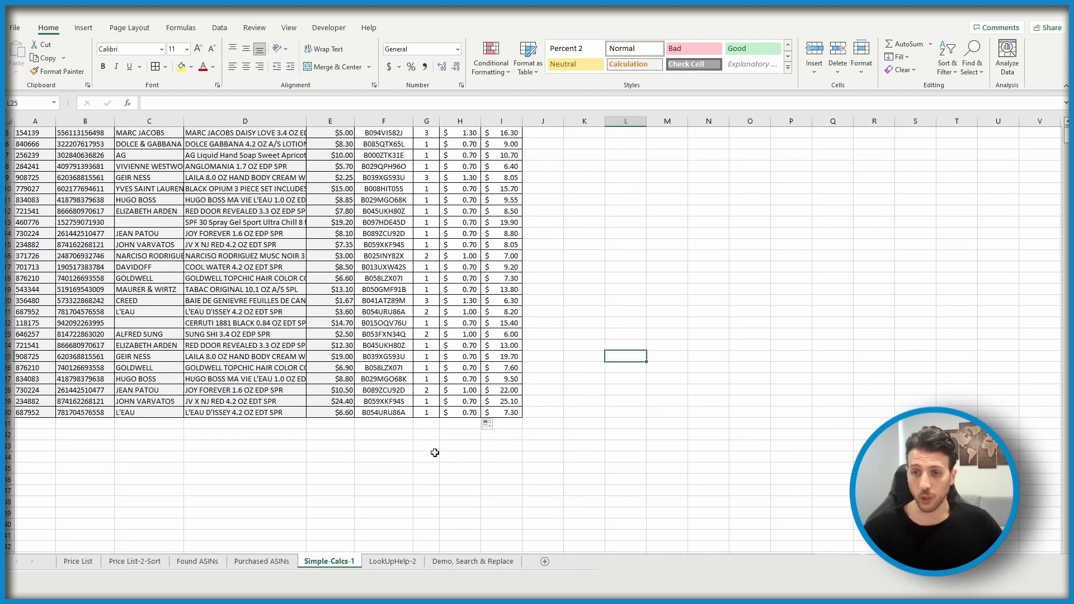
click(426, 413)
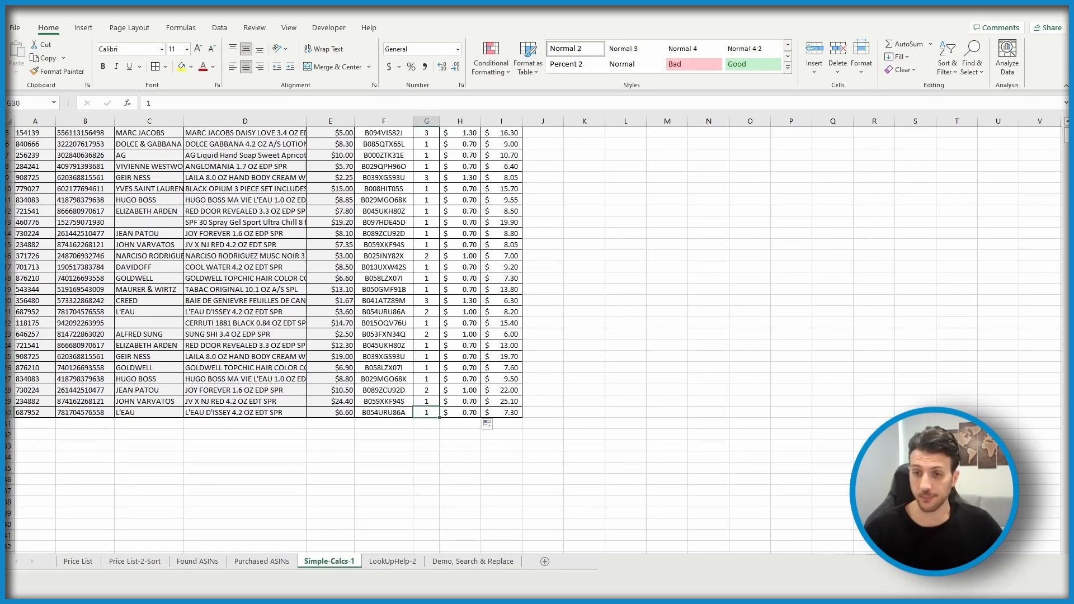
text(4)
key(Return)
click(426, 414)
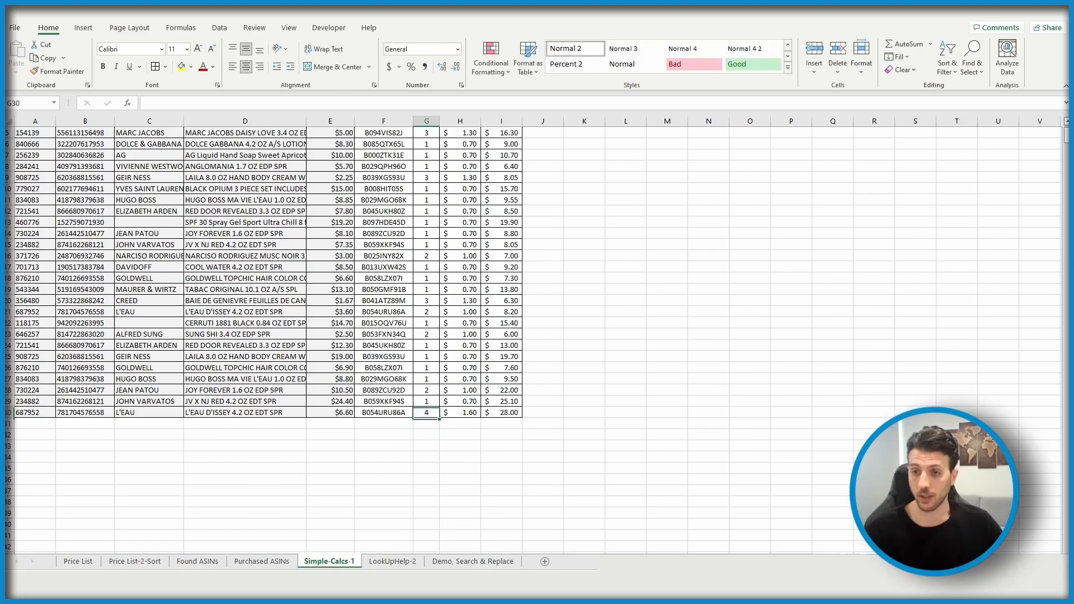
text(5)
key(Return)
click(426, 414)
text(10)
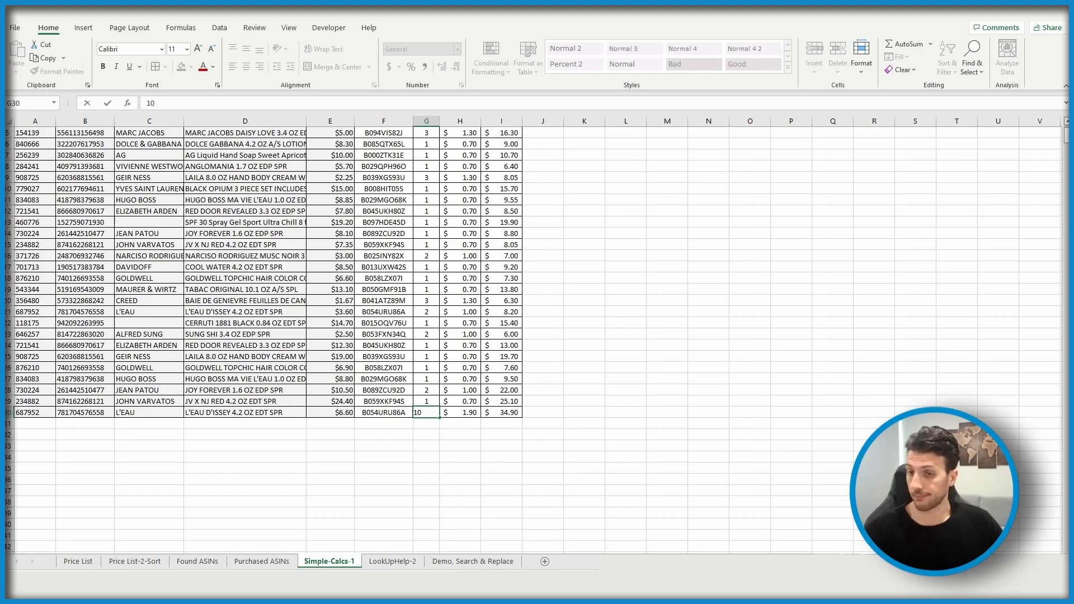
key(Return)
click(426, 413)
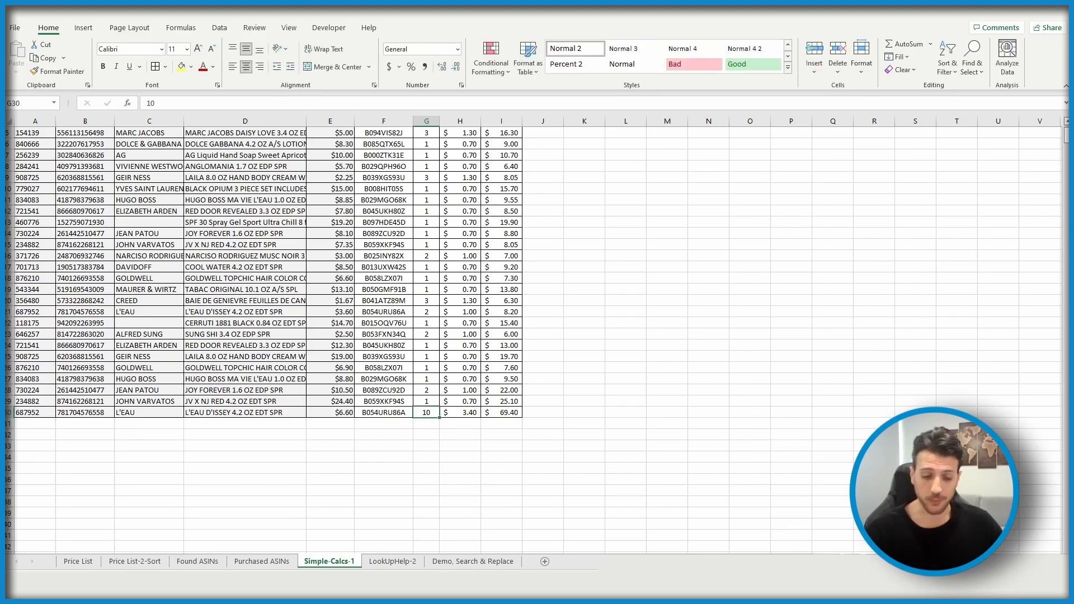
Undo the three test quantities entered in G30.
key(ctrl+z)
key(ctrl+z)
key(ctrl+z)
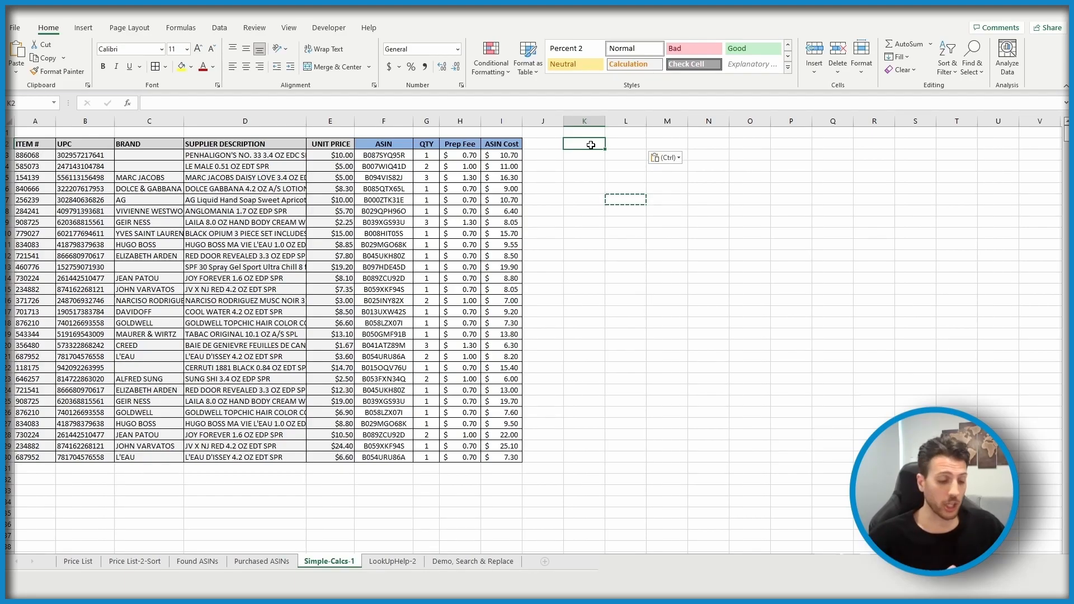
Start a fee lookup table beside the data with the headers QTY in K2 and COST in L2.
text(QTY)
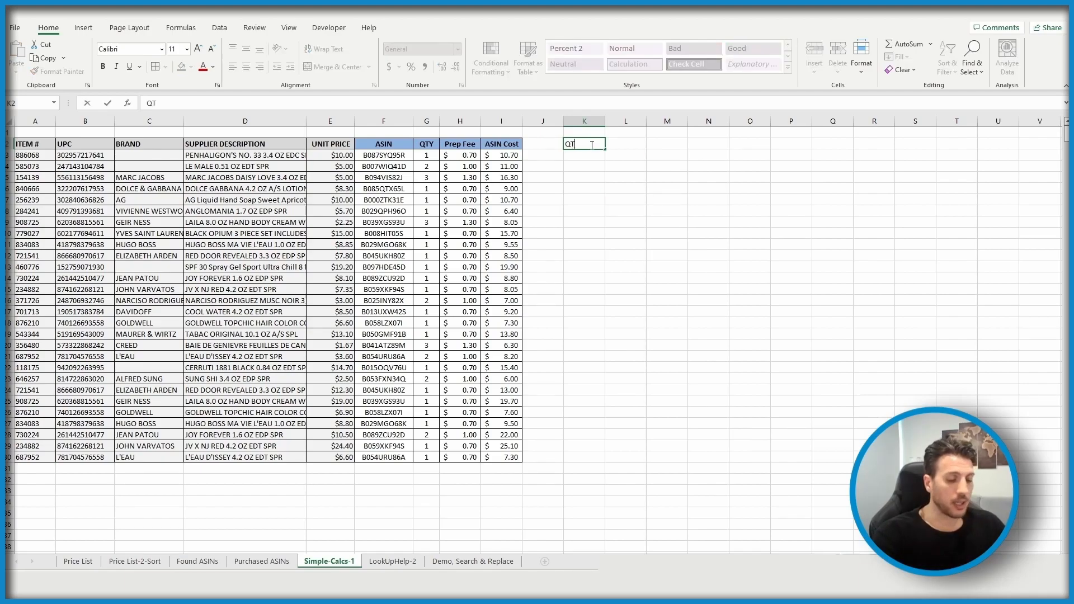
key(Tab)
text(COS)
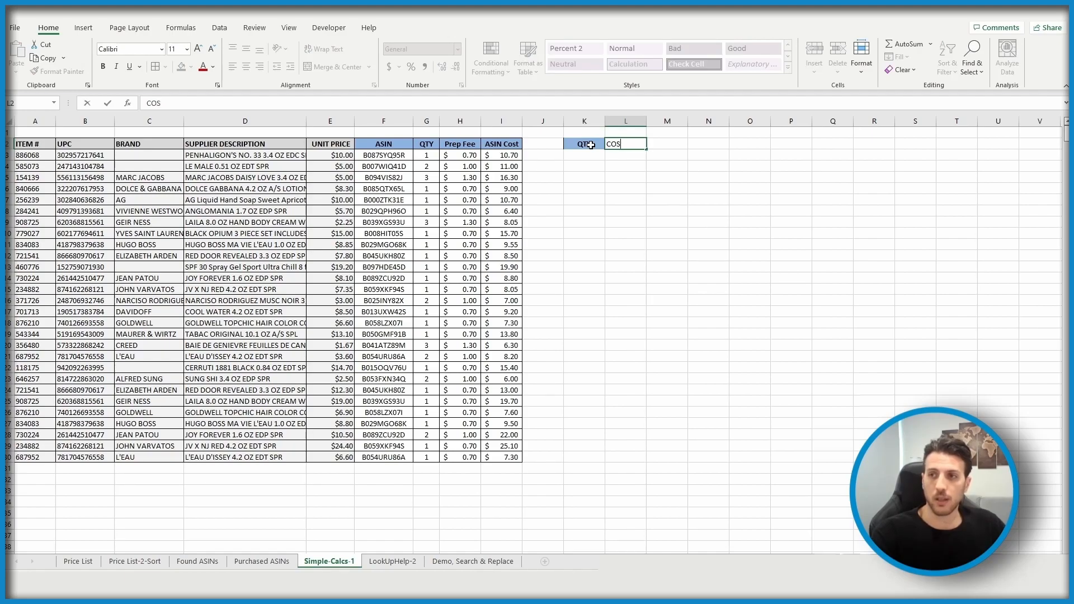
text(T)
key(Return)
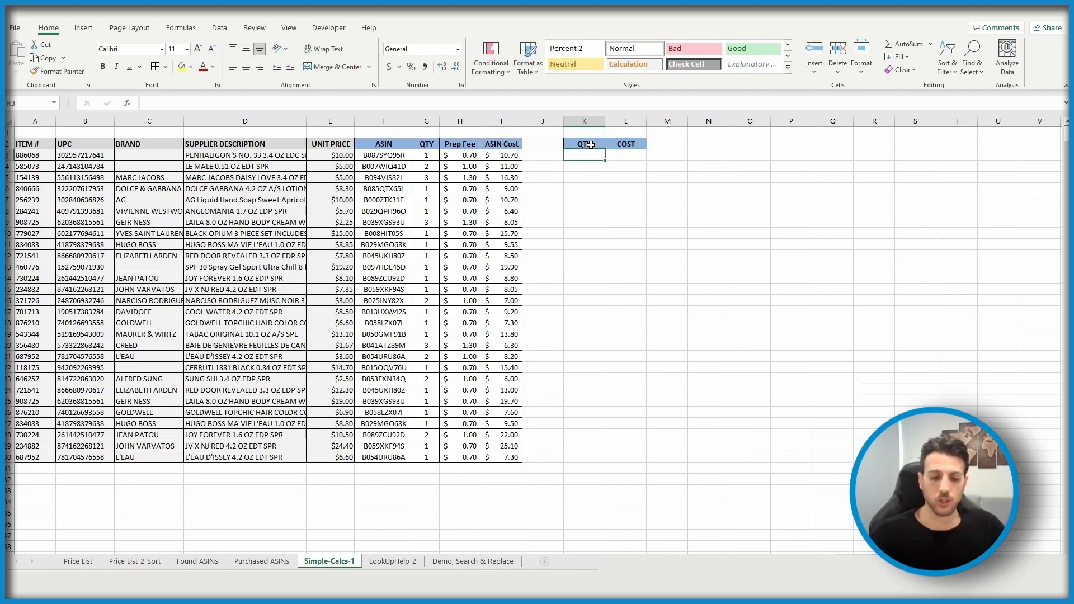
Fill the first two rows of the fee table with quantity 1 at cost 0.5 and quantity 2 at cost 1.
text(1)
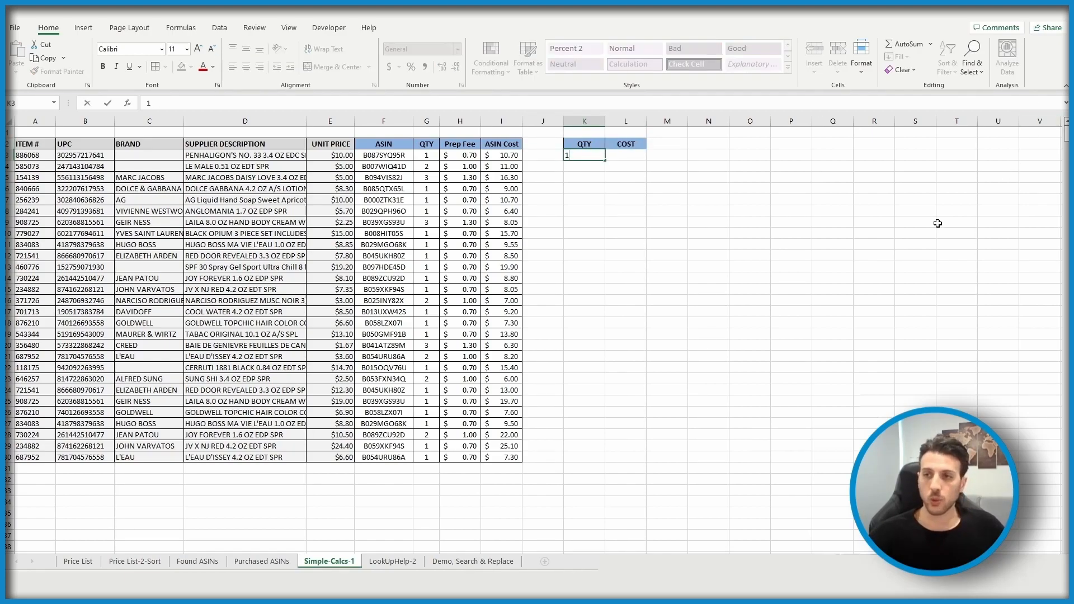
key(Tab)
text(0.)
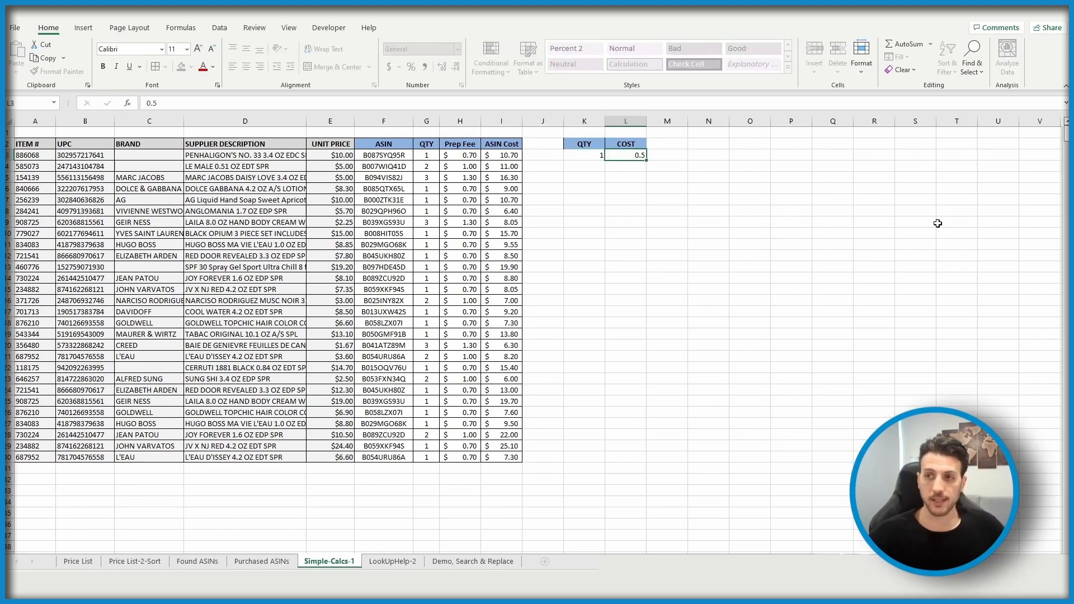
text(5)
key(Return)
text(2)
key(Tab)
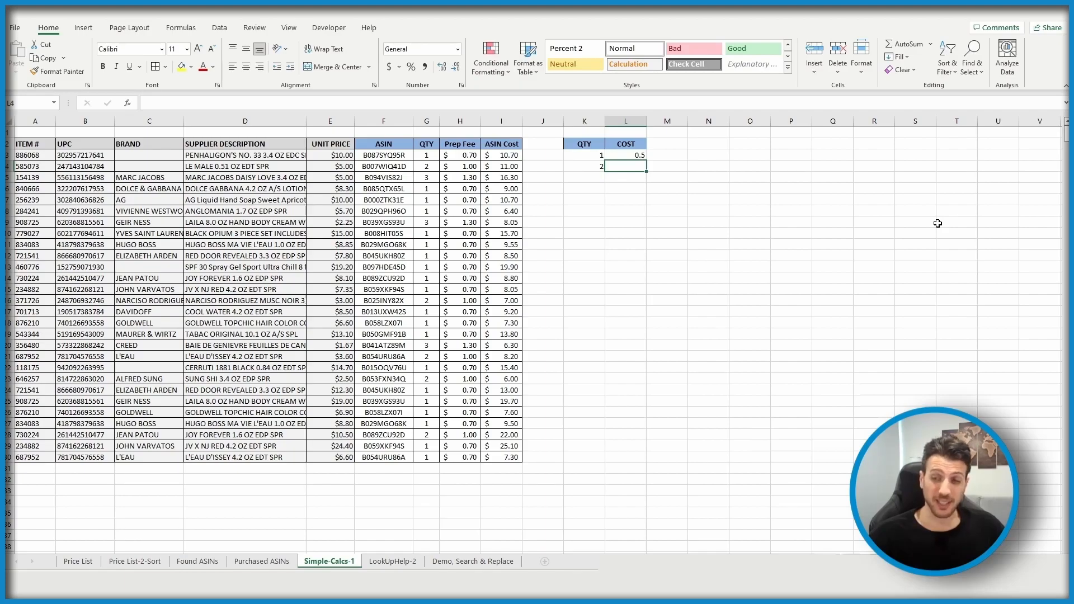
text(1)
key(Return)
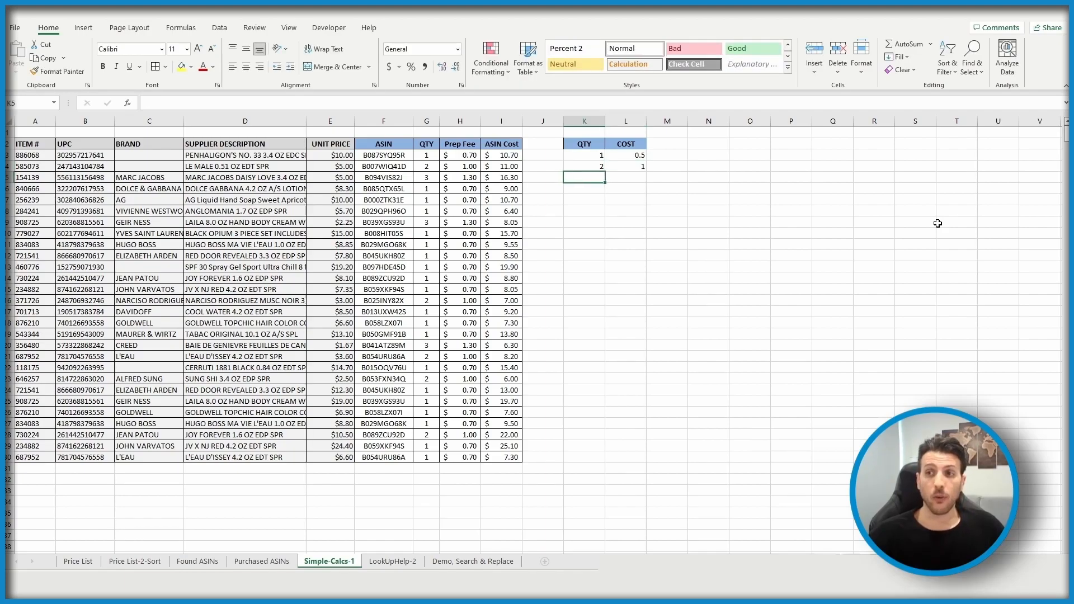
Add quantities 3, 4 and 5 to the fee table with costs 1.25, 1.5 and 1.75.
text(3)
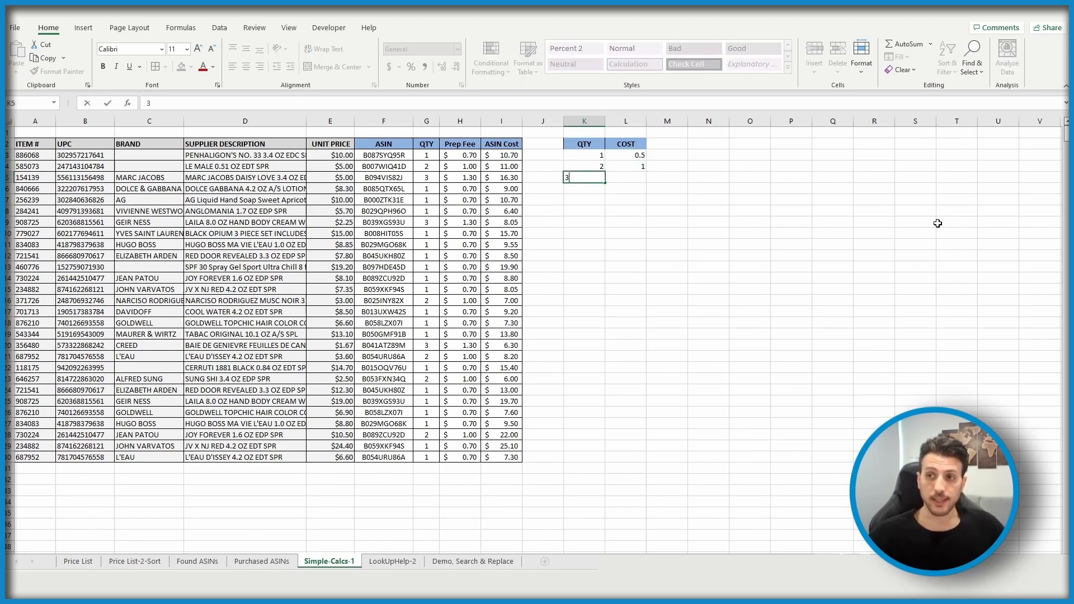
key(Tab)
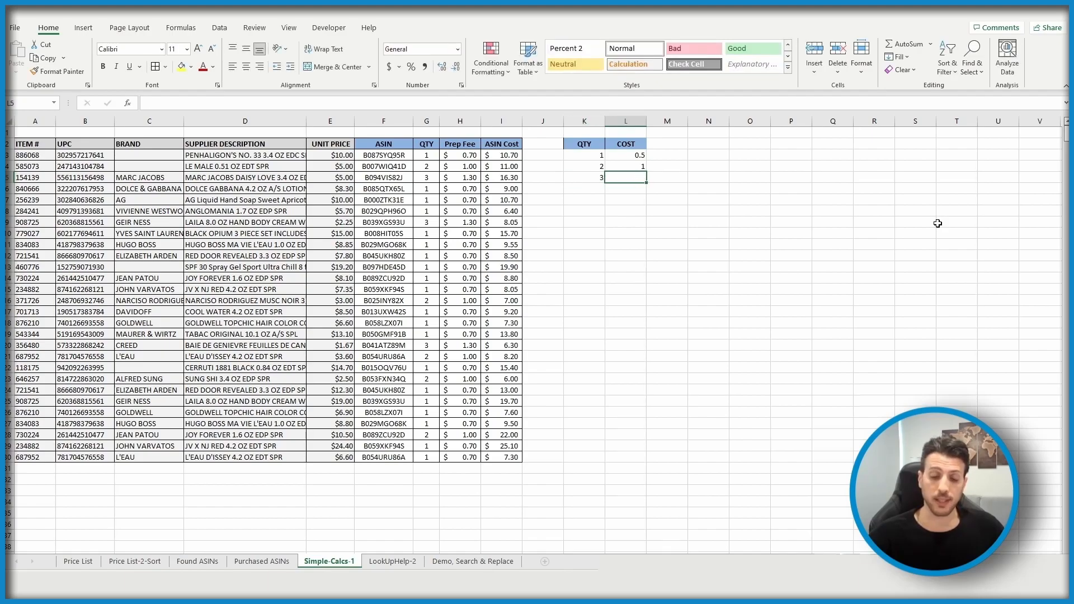
text(1.25)
key(Return)
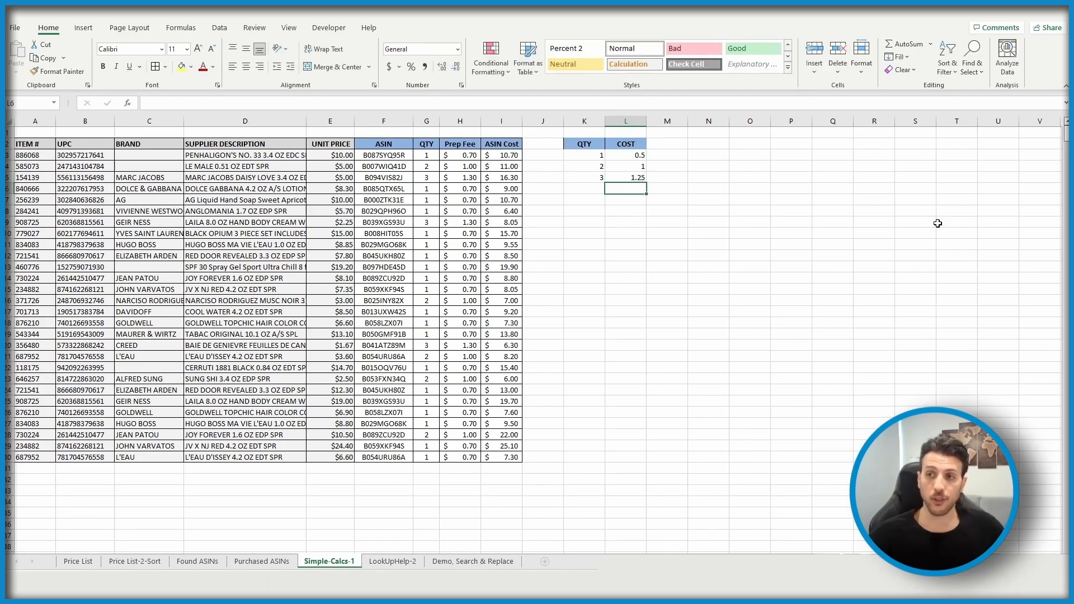
text(4)
key(Tab)
text(1.5)
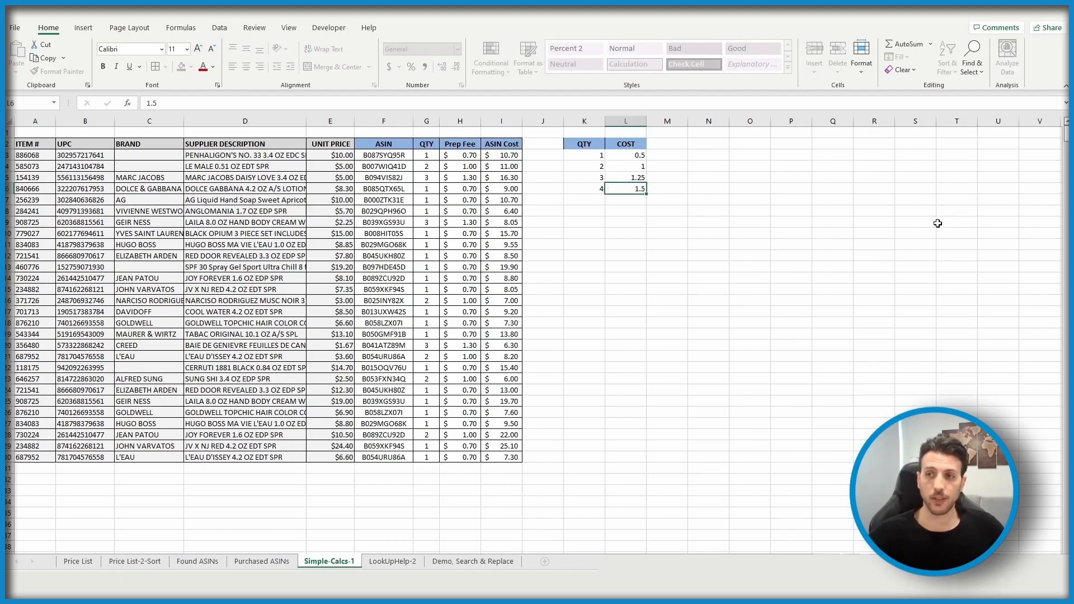
key(Return)
text(5)
key(Tab)
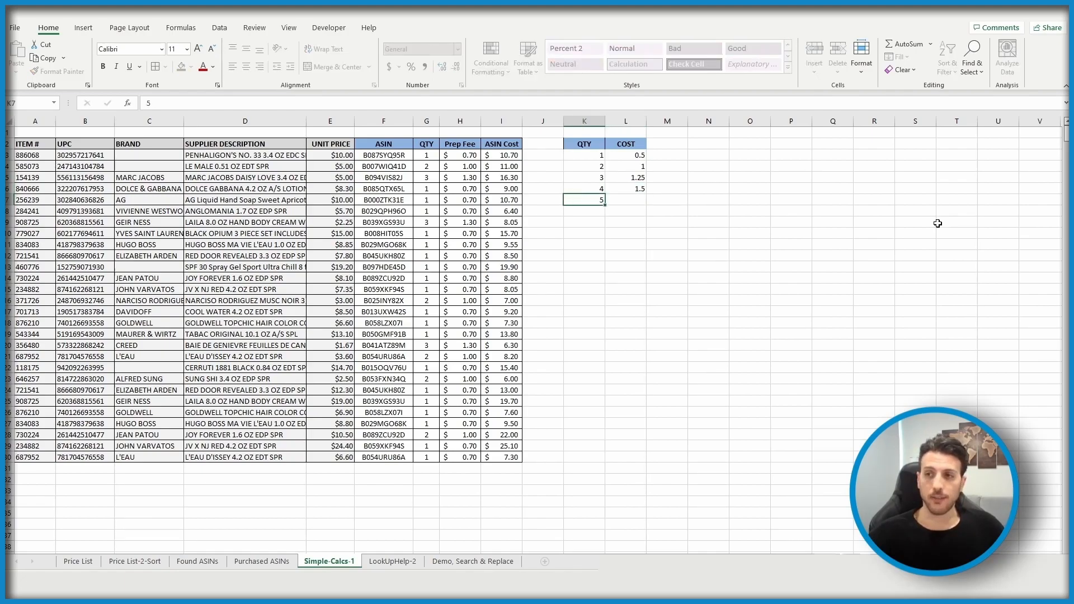
text(1.75)
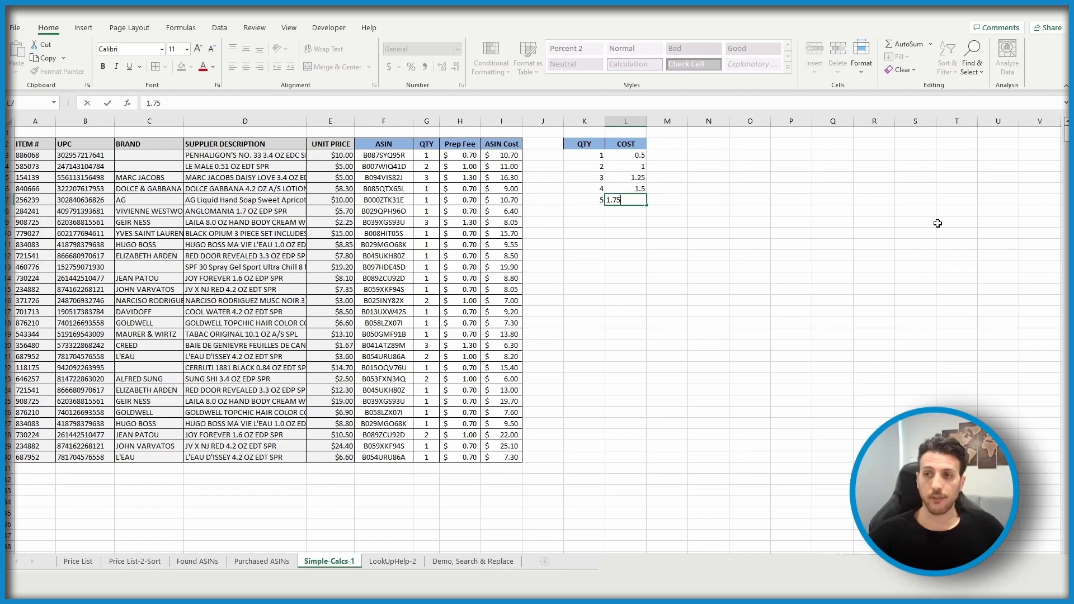
key(Down)
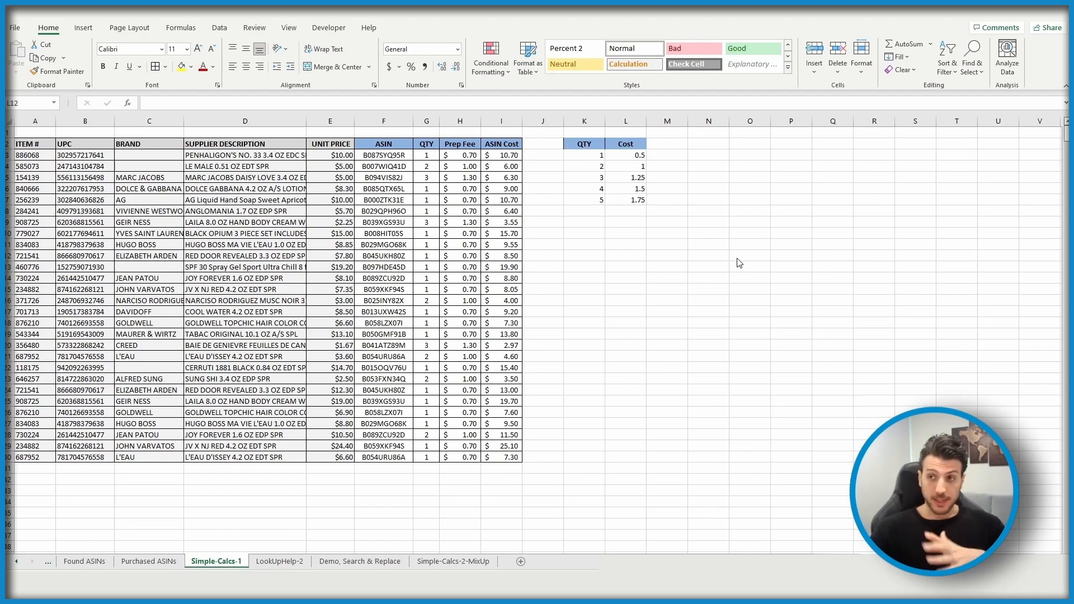
Move the Cost column of the fee table, header included, from L2:L7 to R2:R7.
click(630, 143)
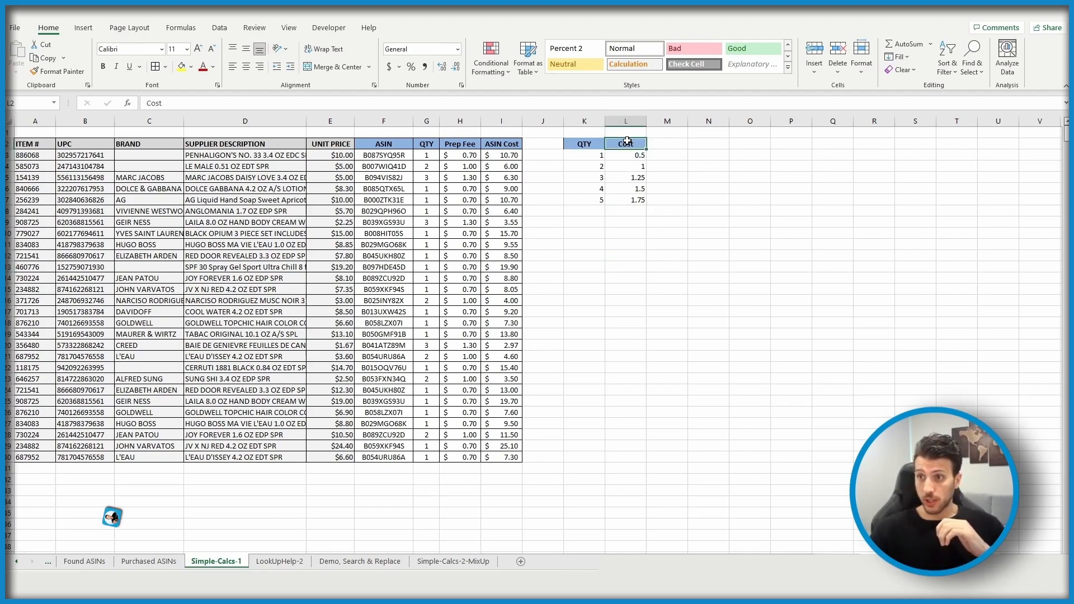
drag(631, 142, 624, 202)
key(ctrl+c)
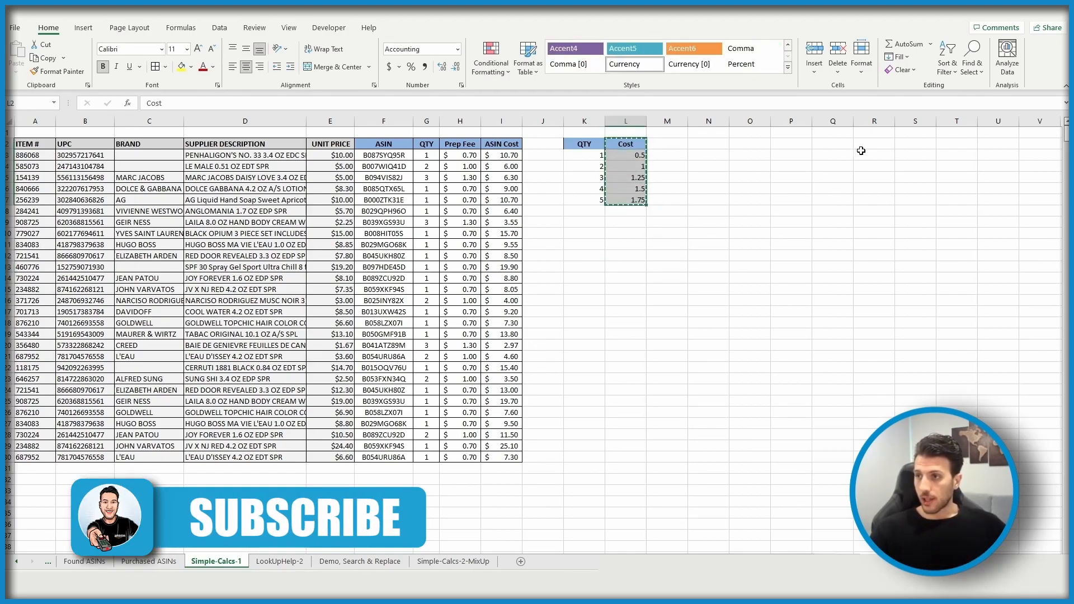
click(876, 145)
key(ctrl+v)
click(791, 274)
click(629, 145)
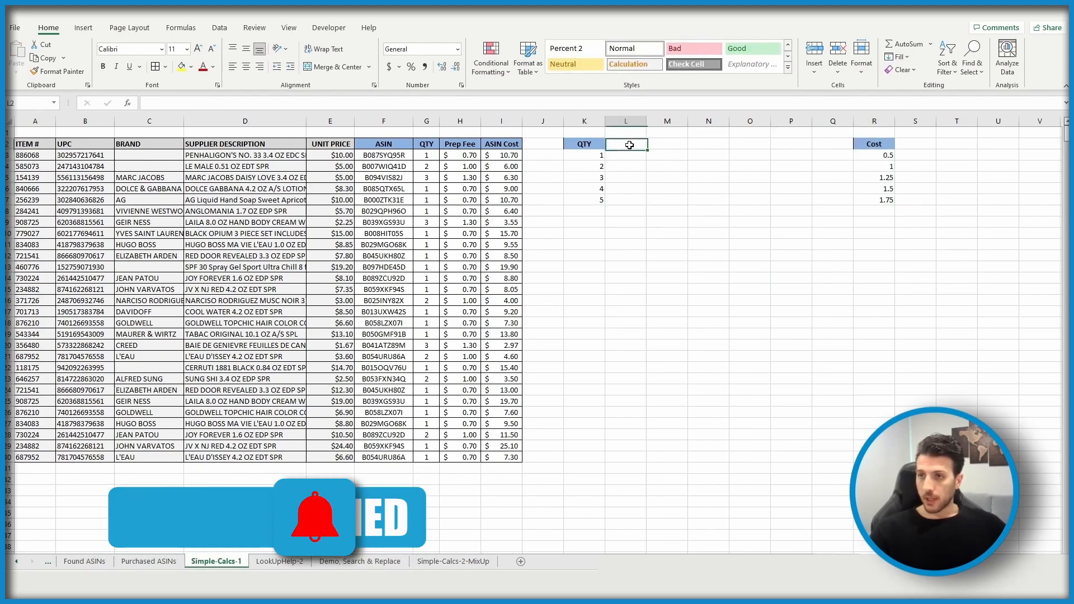
Enter the header Prep Fees in L2 and change the K2 header to QTY- Pack.
text(Pre)
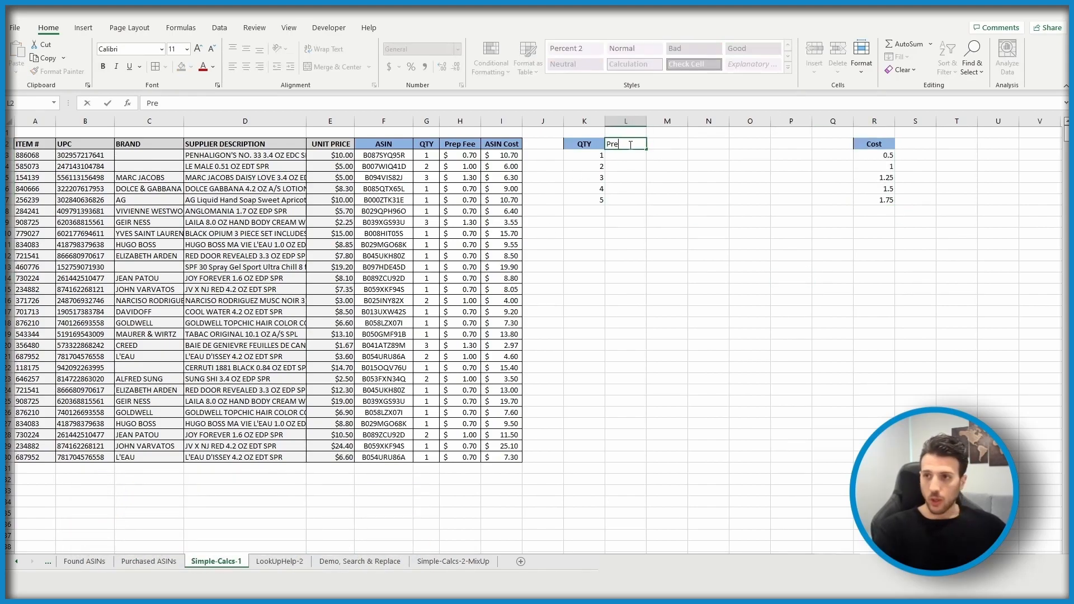
text(p Fe)
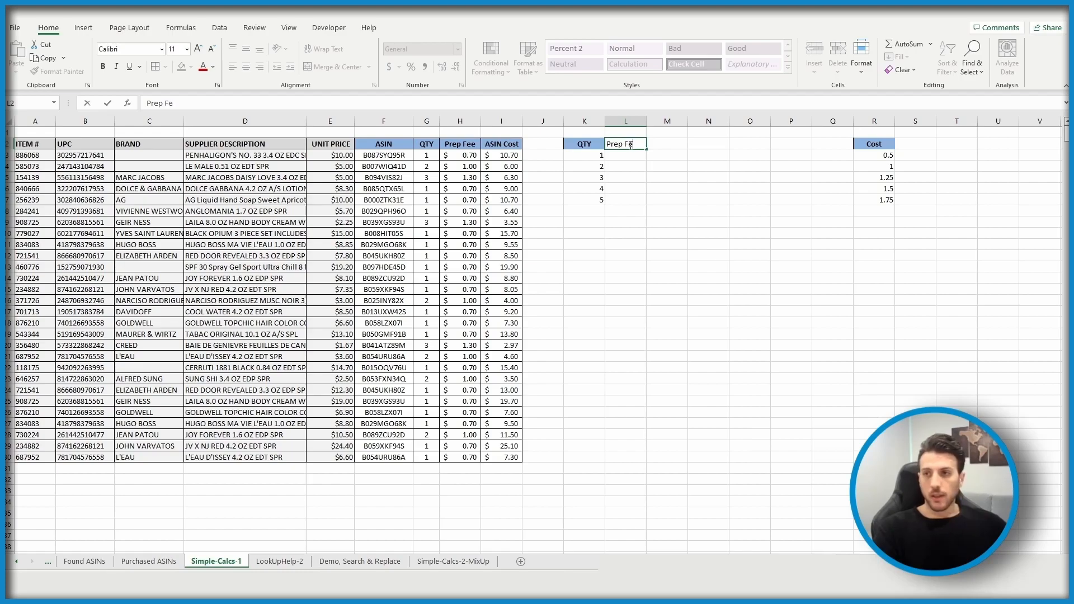
text(es)
key(Left)
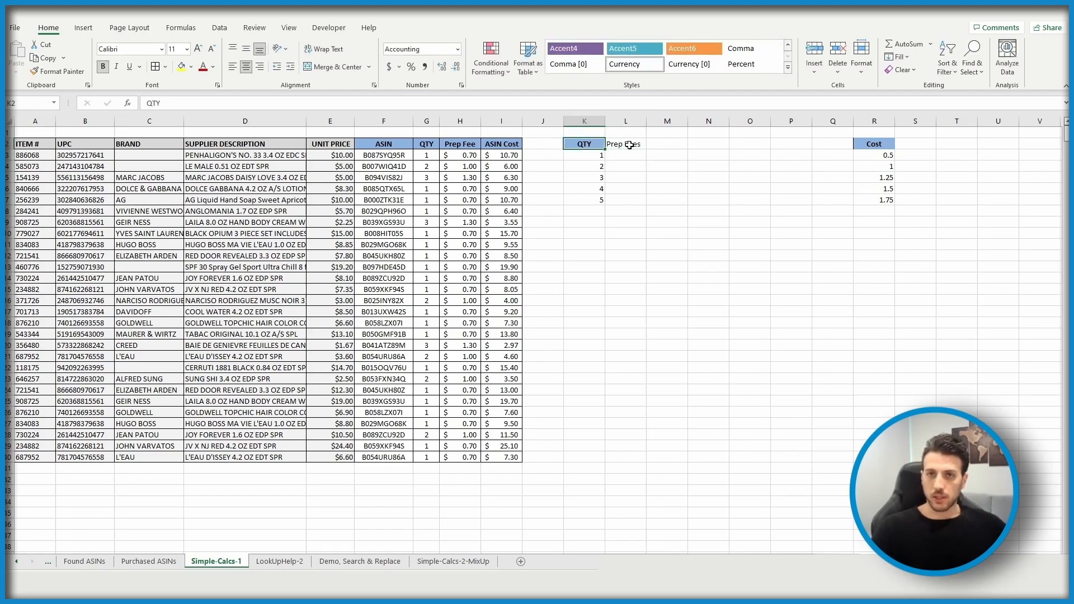
click(183, 104)
text(- Pack)
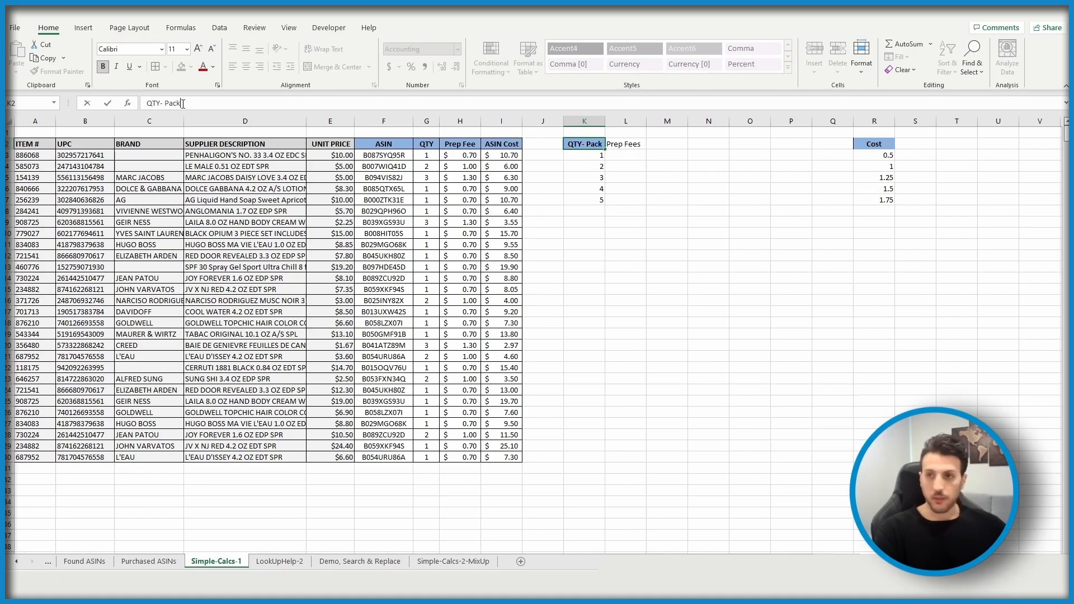
key(Return)
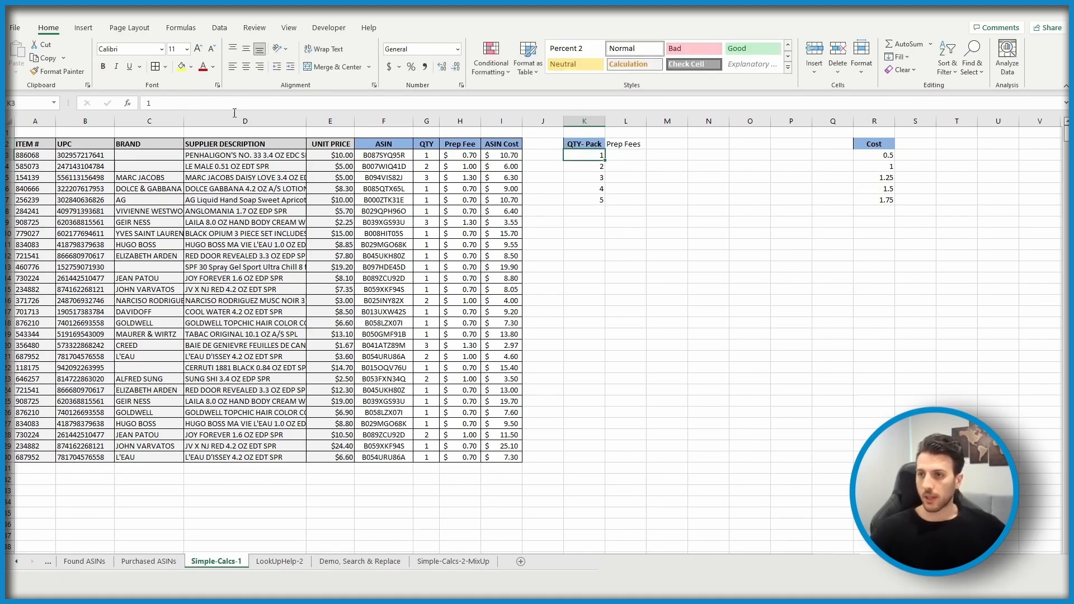
Extend the pack quantity series in column K from K3 down to 24 in K26.
drag(596, 161, 592, 416)
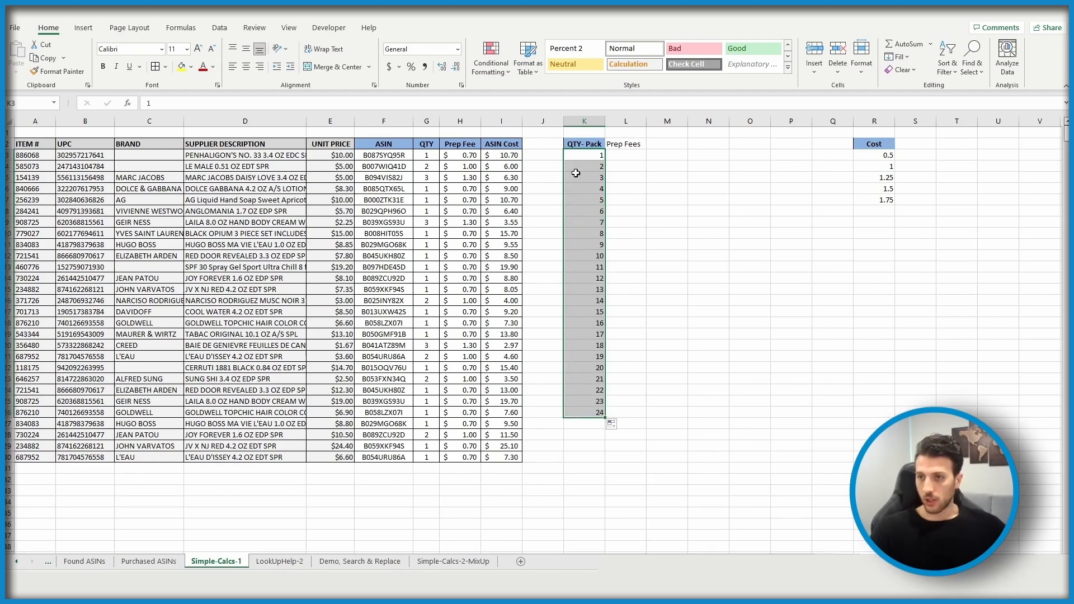
drag(622, 198, 626, 189)
click(625, 155)
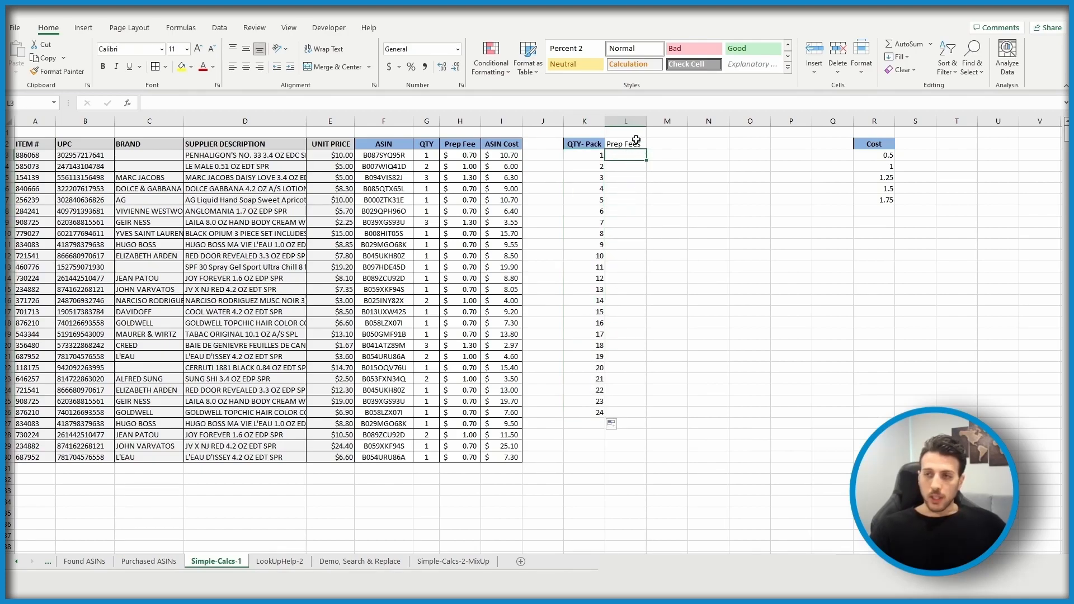
Copy the QTY- Pack header's formatting onto the Prep Fees header in L2.
click(571, 145)
click(56, 71)
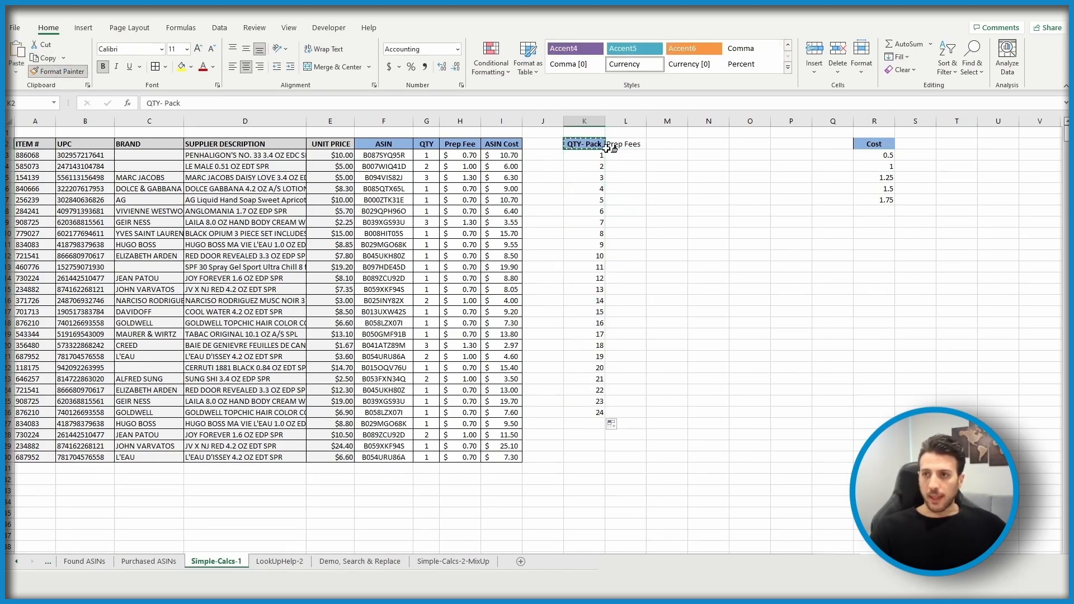
click(621, 144)
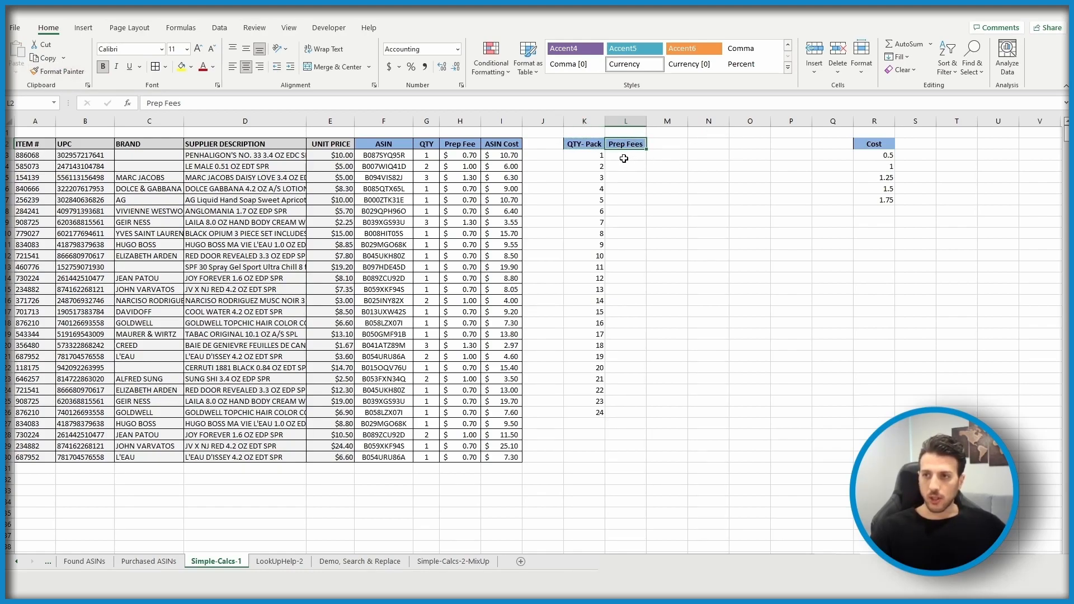
Start an IF formula in L3 that returns 0.5 when K3=1.
click(624, 159)
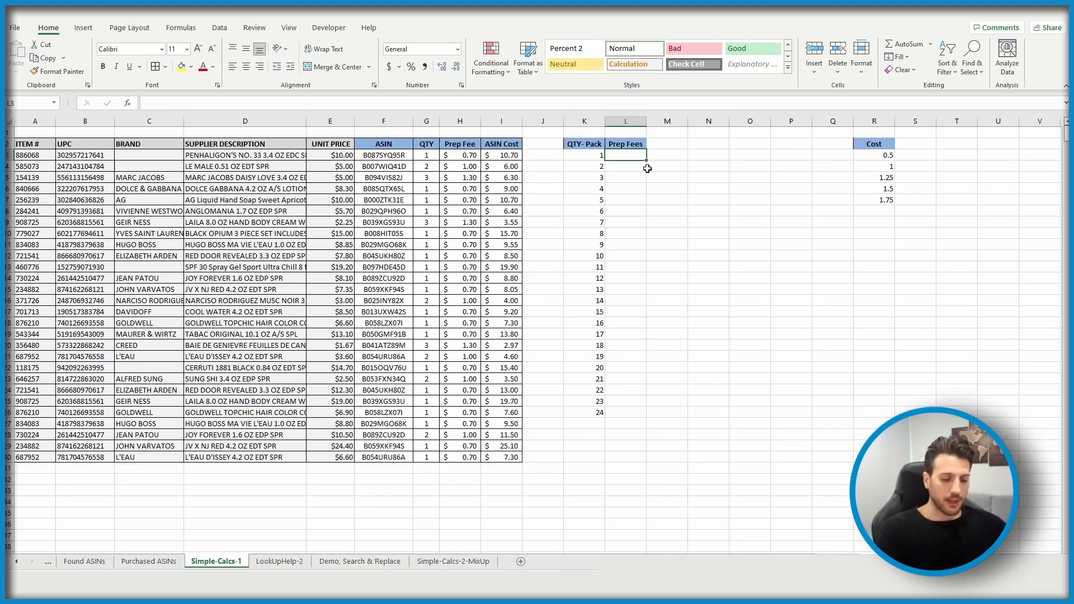
key(F2)
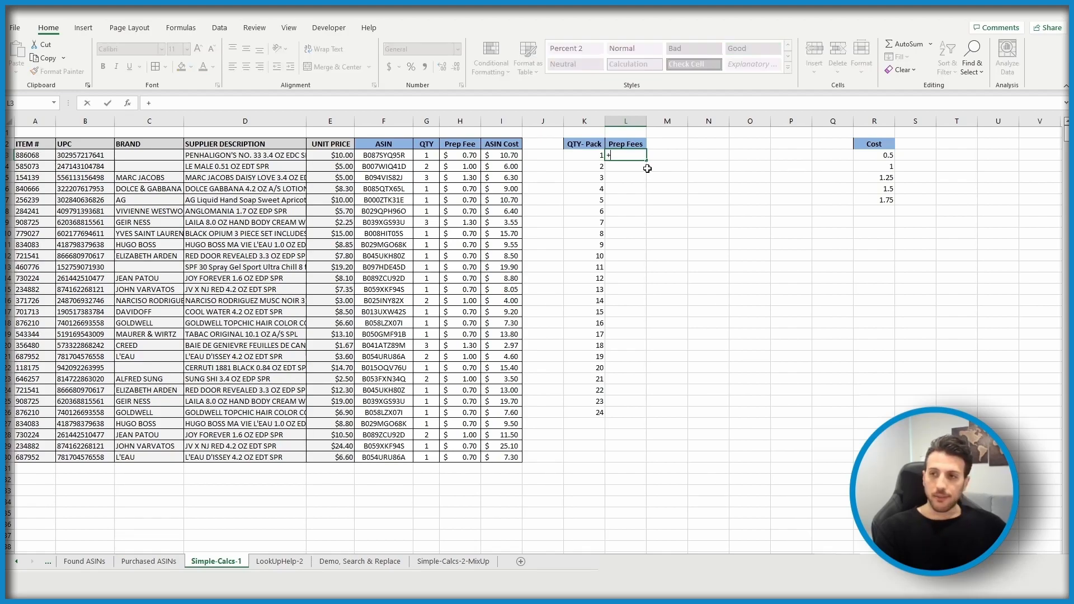
text(=)
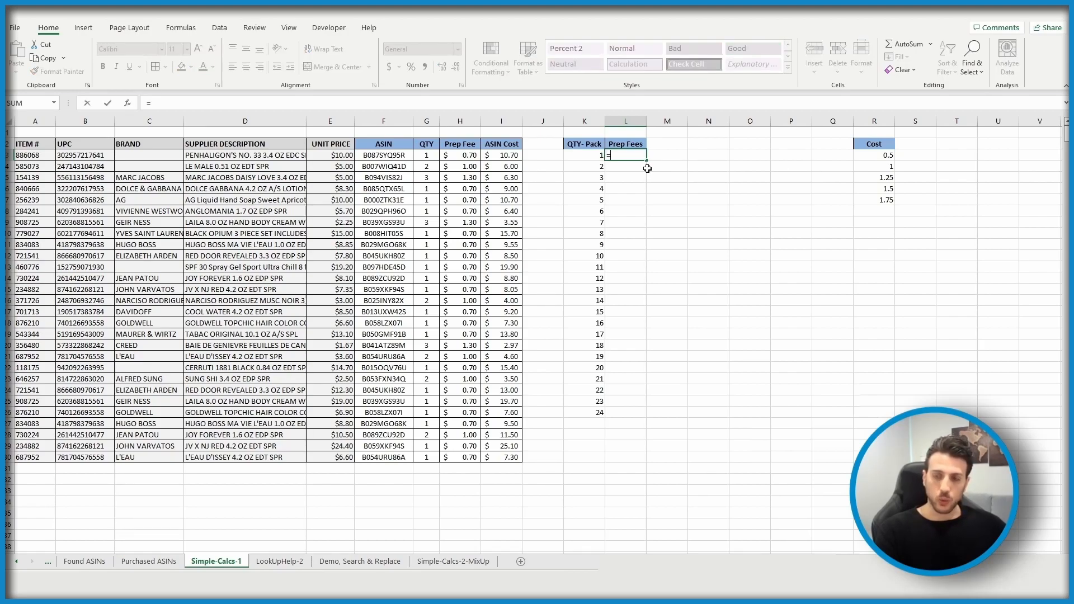
text(IF)
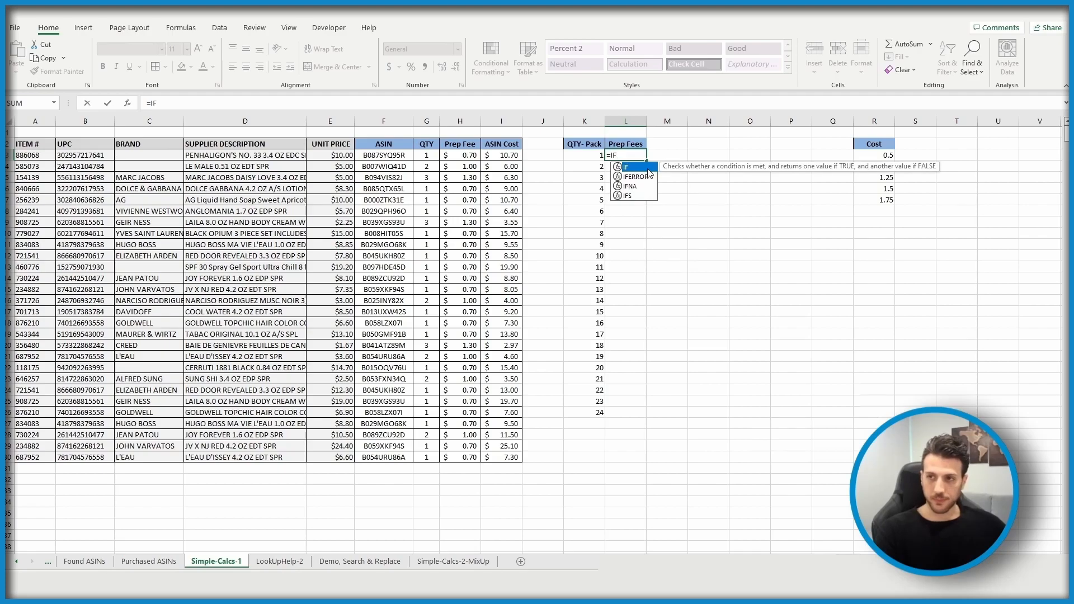
text(()
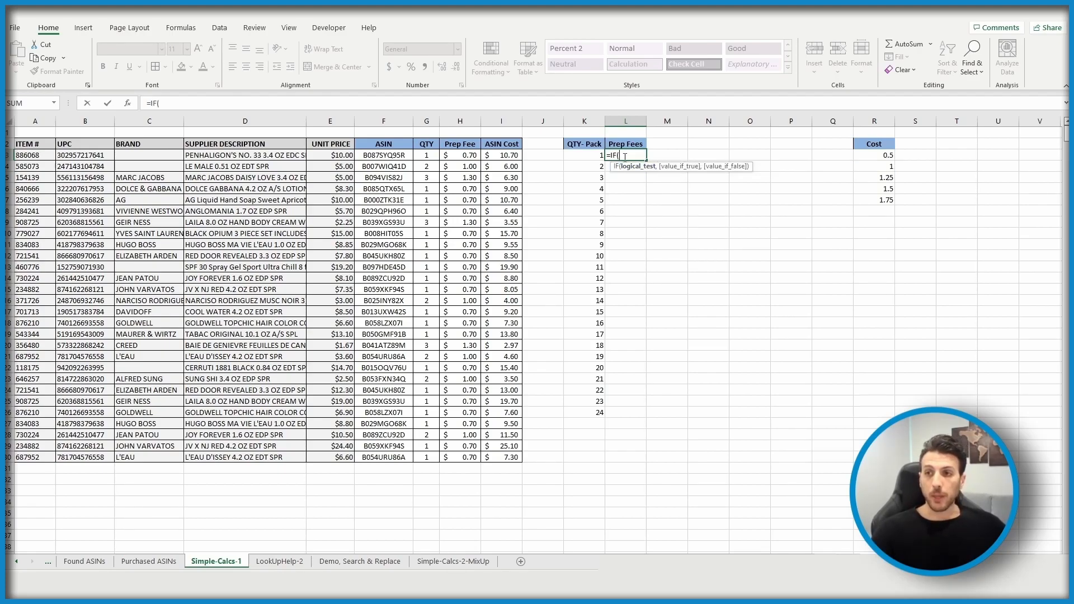
click(585, 155)
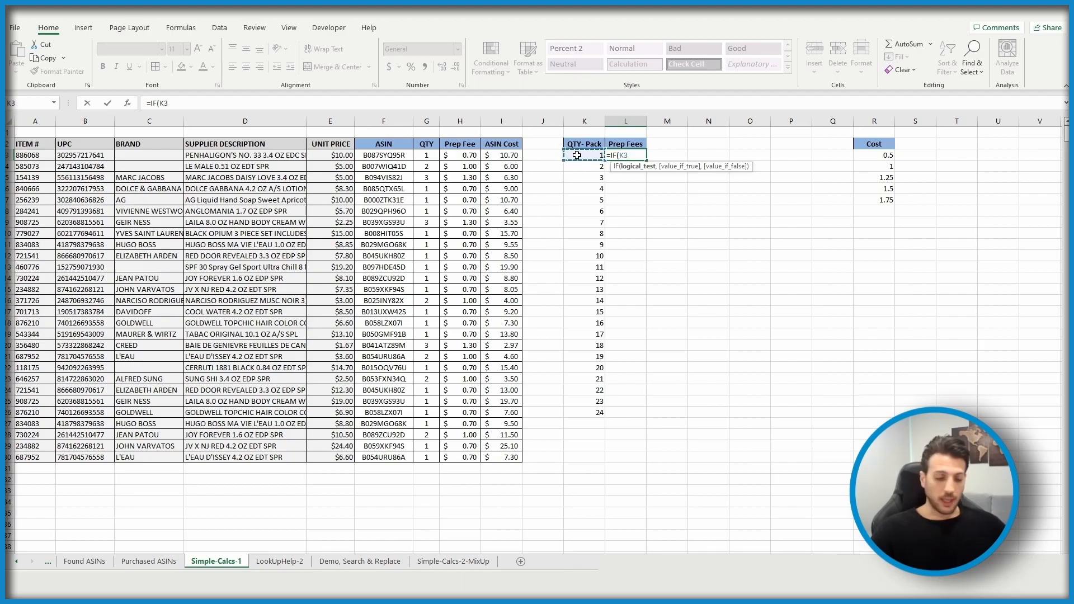
text(=)
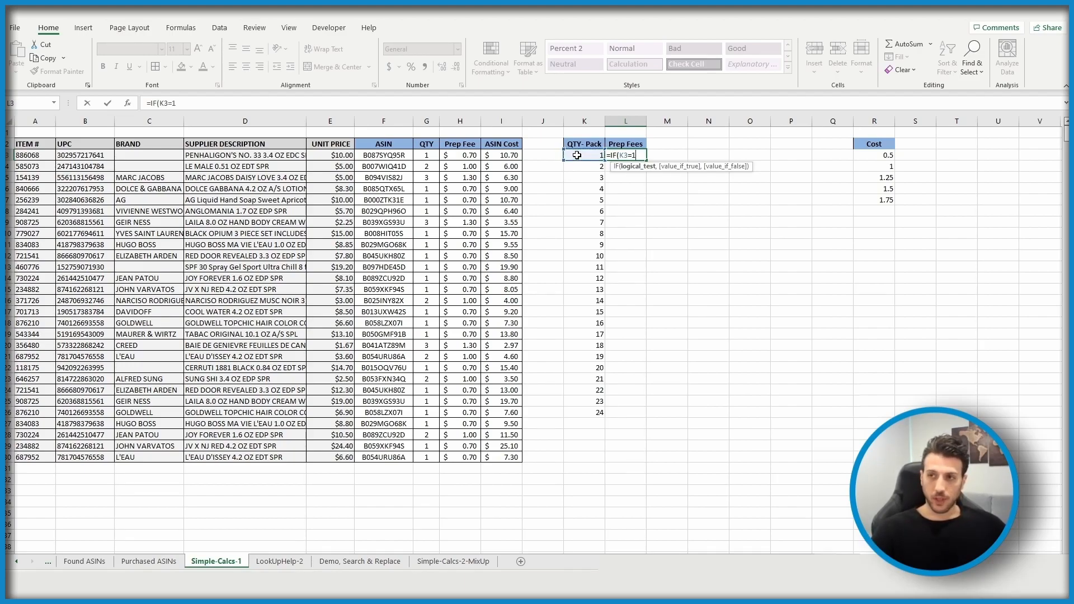
text(1,)
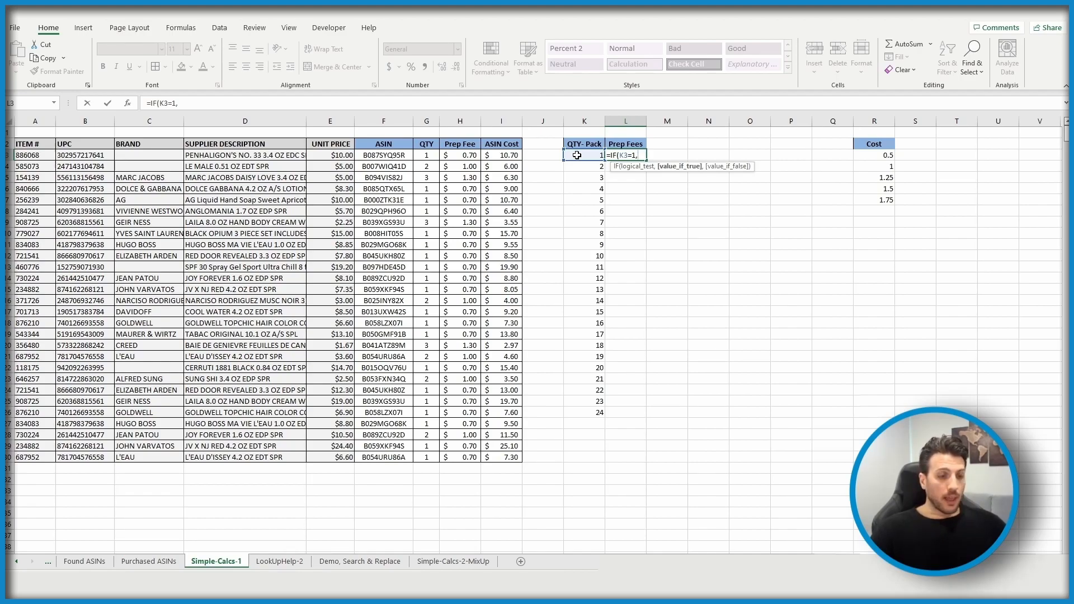
text(0.5)
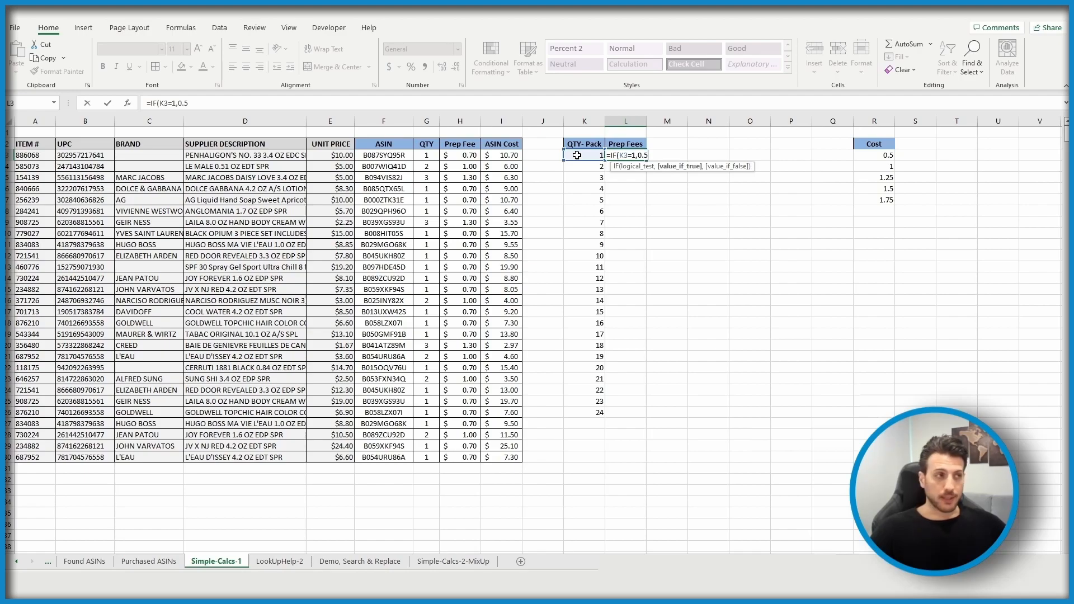
Nest a second IF as the false value of the L3 formula, returning 1 when K3=2.
text(,IF)
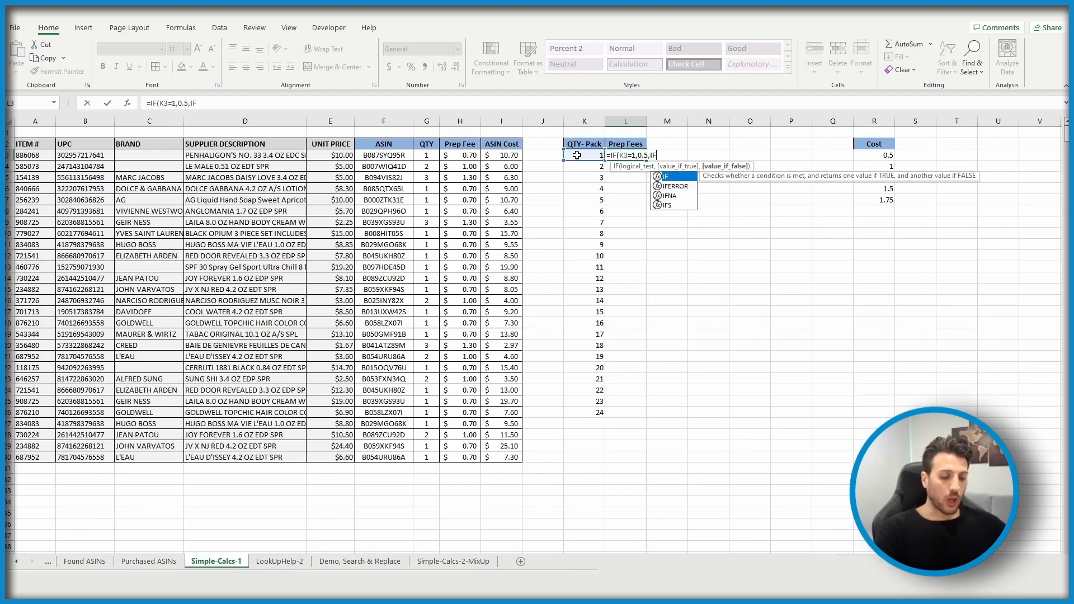
text(()
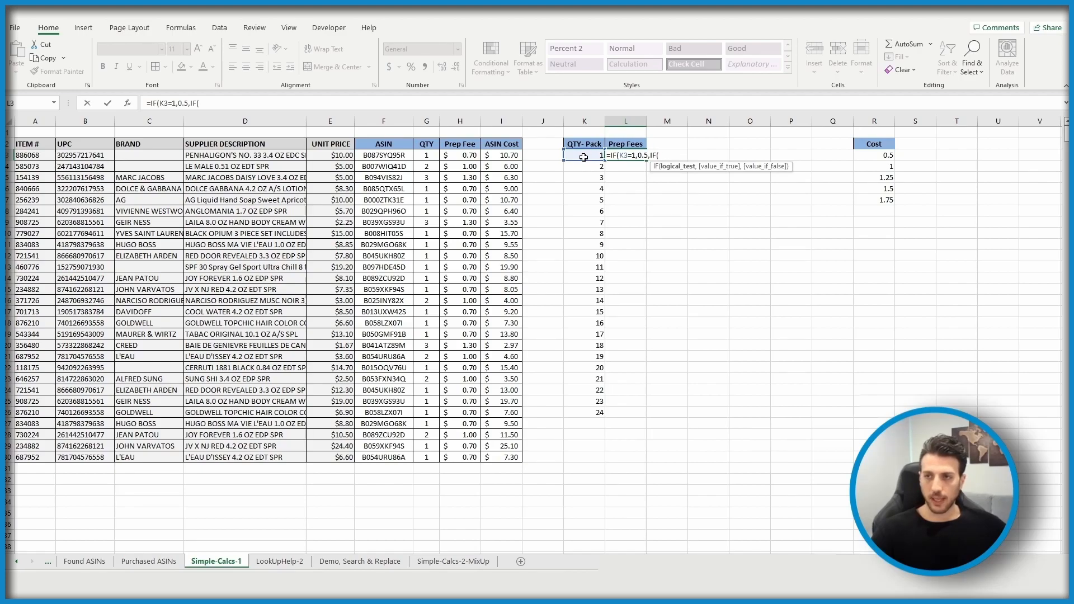
click(583, 157)
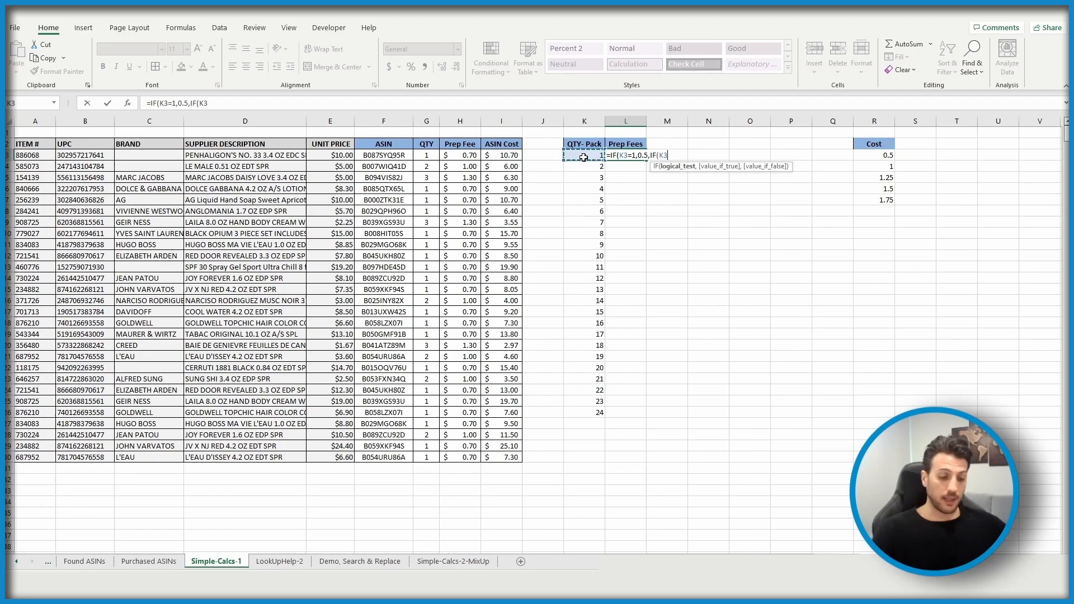
text(=)
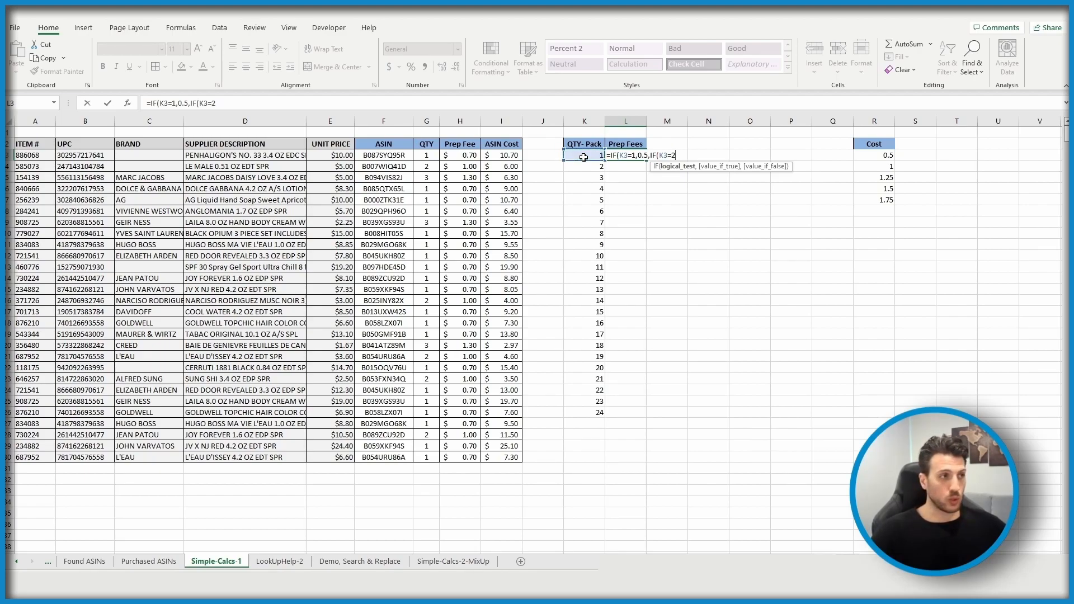
text(2,)
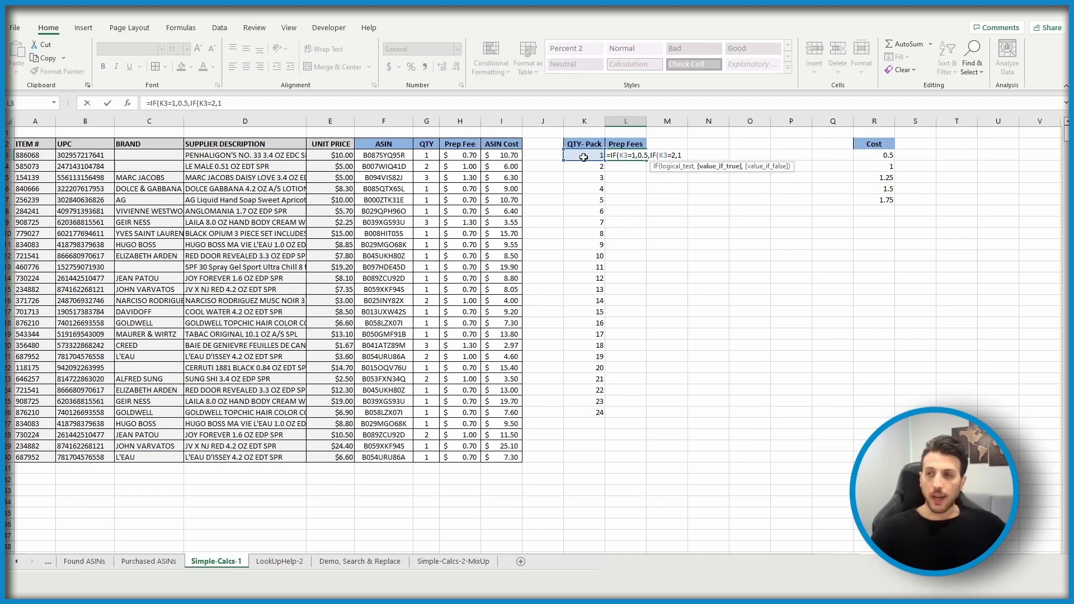
text(1,)
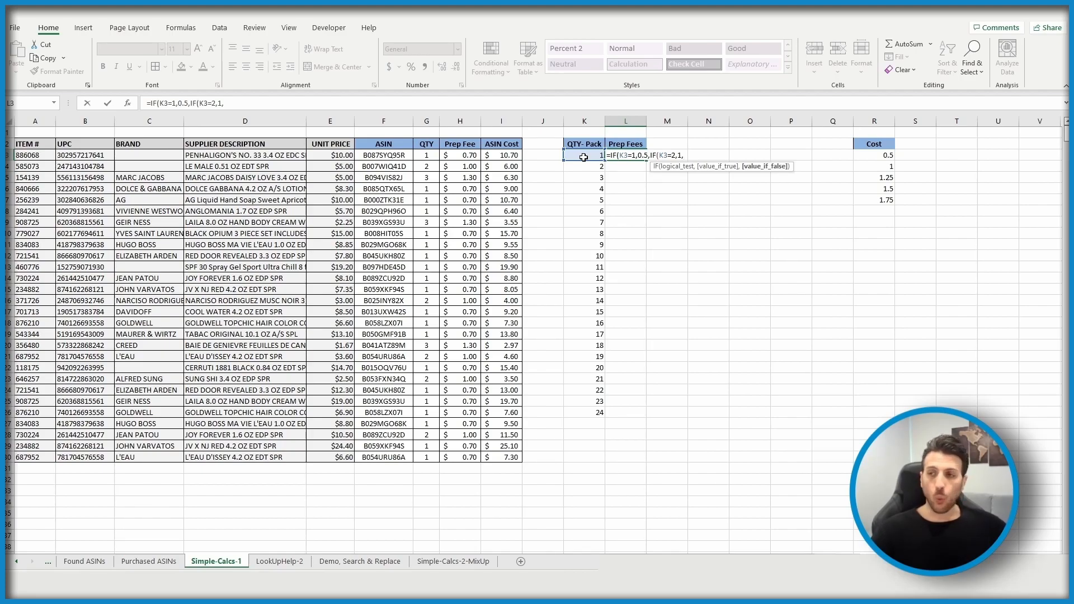
Complete the L3 formula with 1+0.25*(K3-2) as the nested IF's false value and enter it.
text(+0.25)
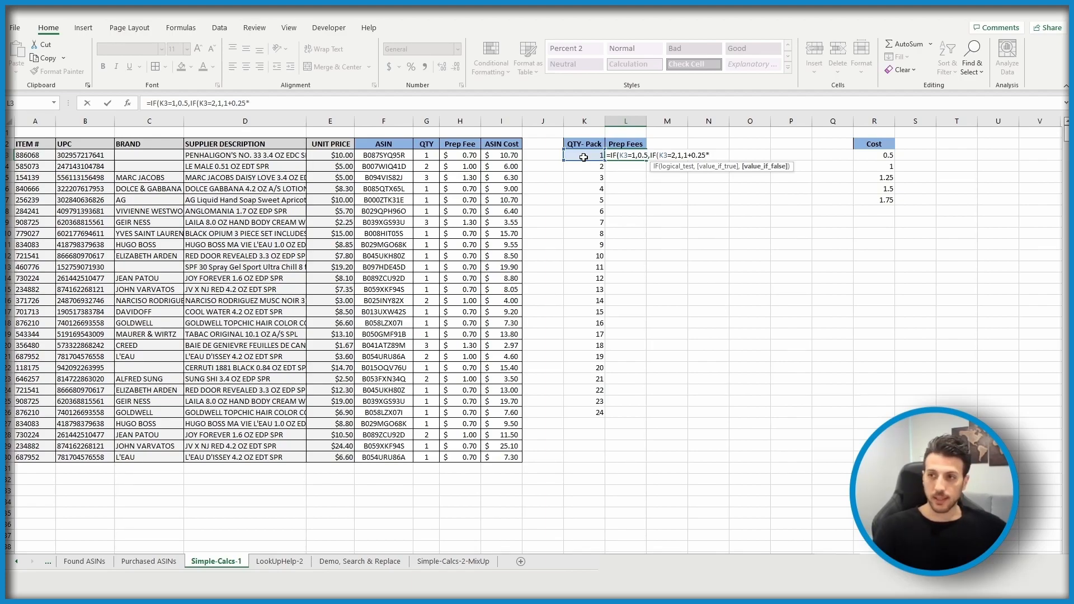
text(*()
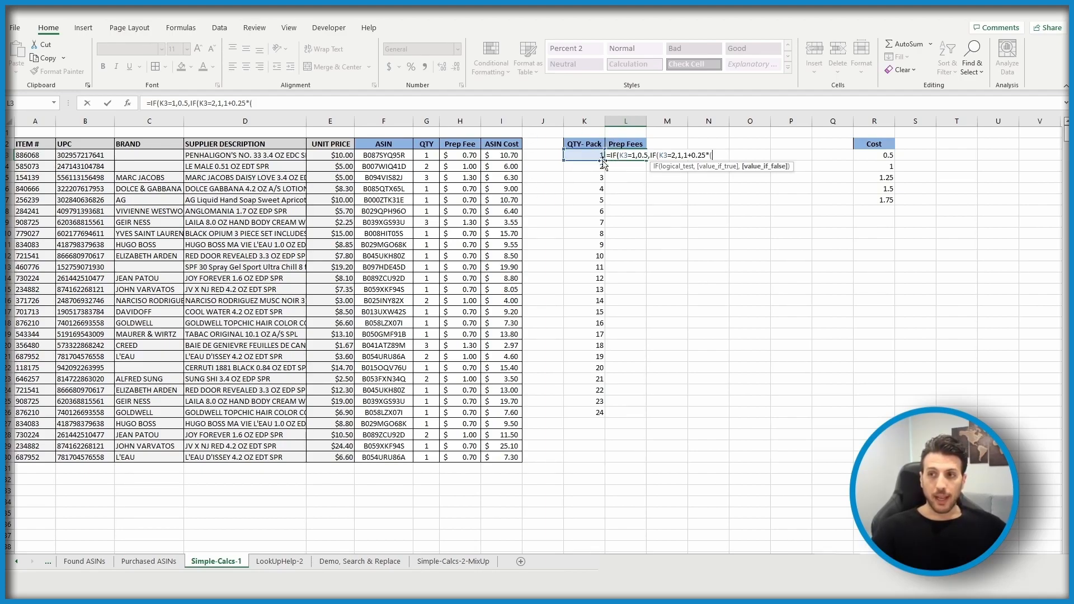
click(590, 157)
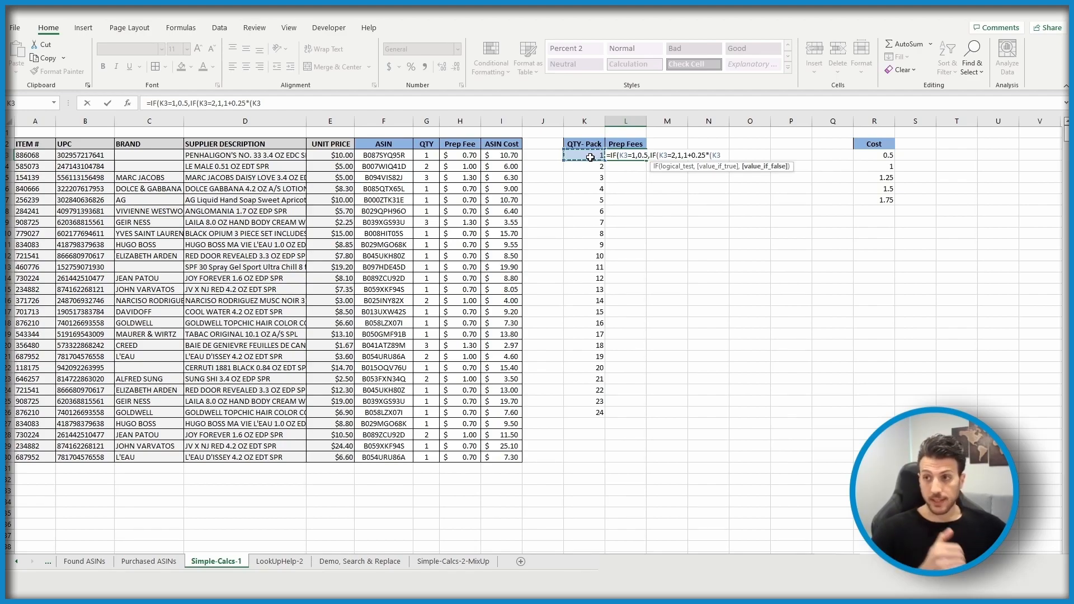
text(-2)
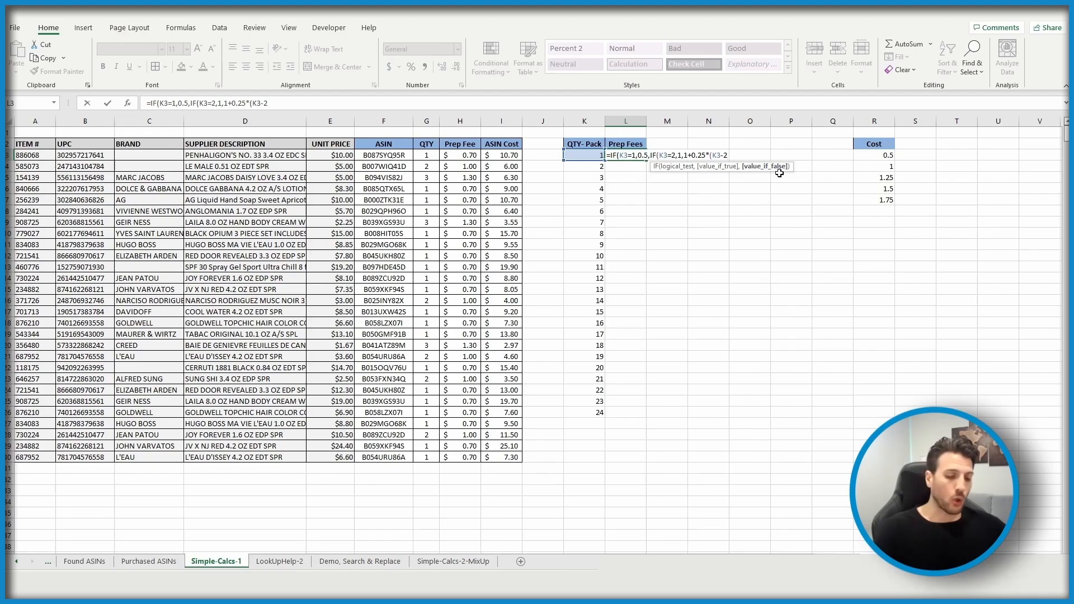
text()))
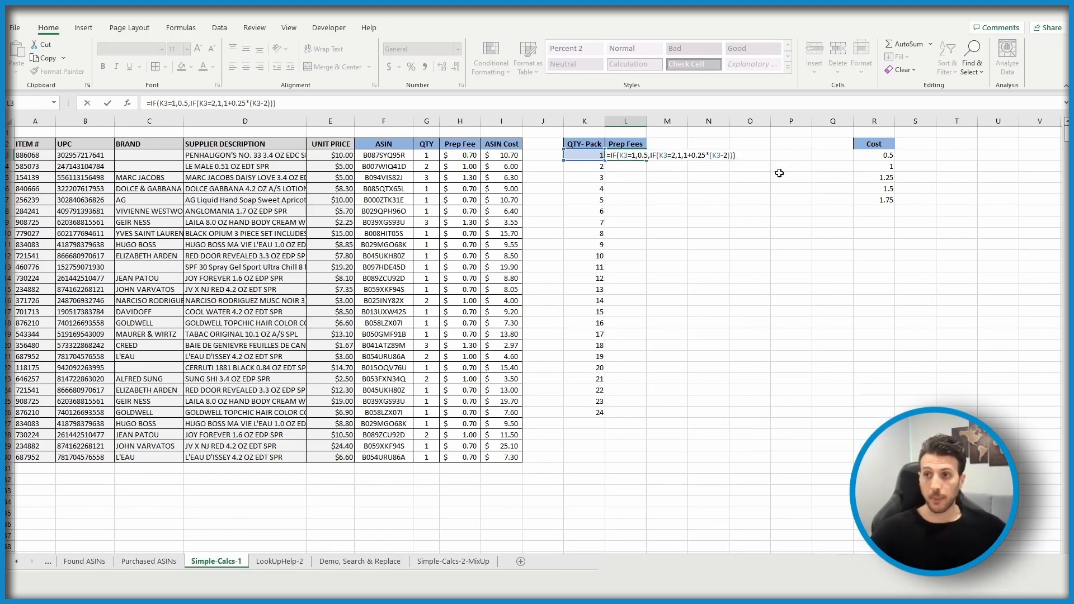
key(Return)
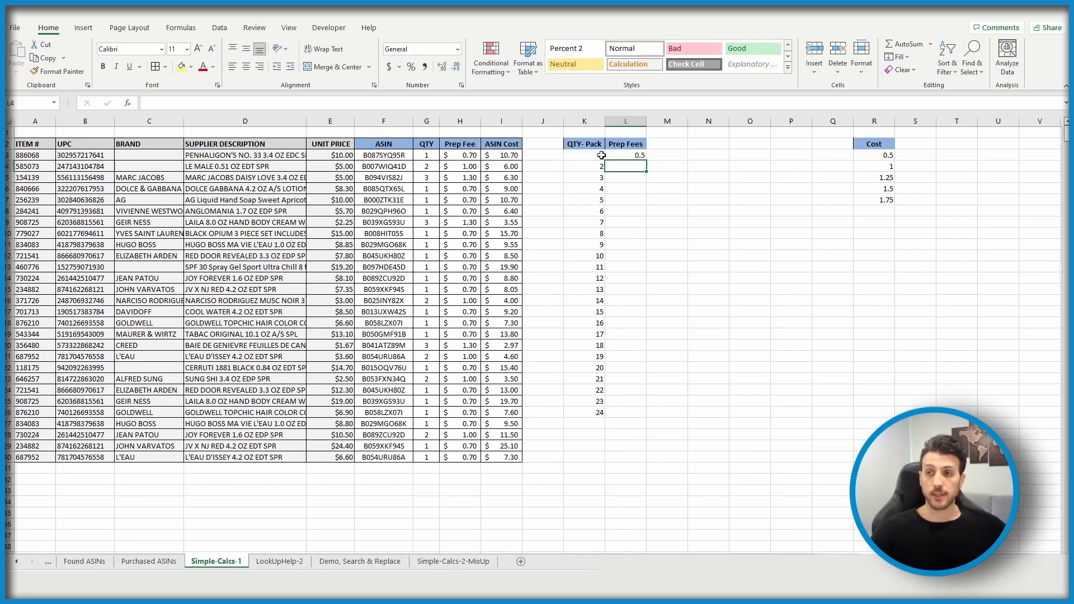
Format the prep fee in L3 with the dollar Accounting number format.
click(635, 155)
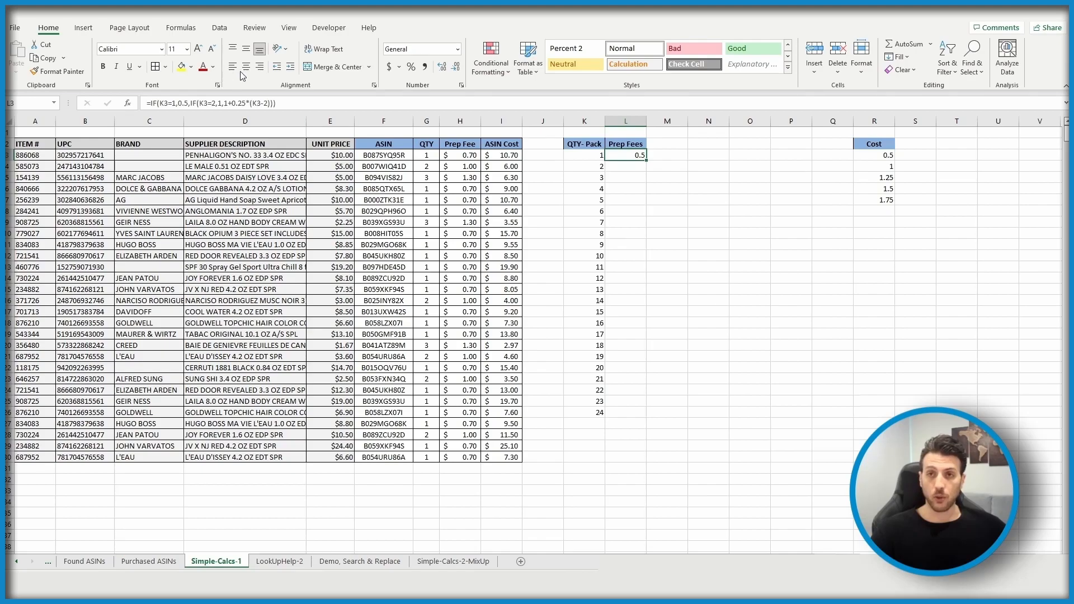
click(390, 67)
click(626, 200)
Copy the L3 prep fee formula to L4 and L5, and fill it down to L26 for pack quantity 24.
click(627, 159)
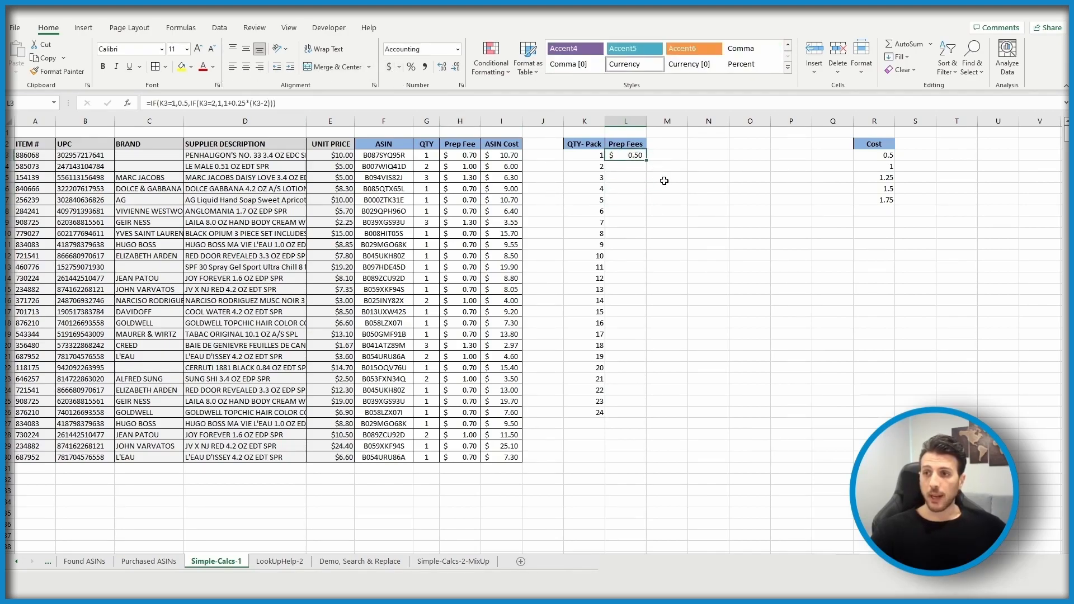
key(ctrl+c)
click(627, 167)
key(ctrl+v)
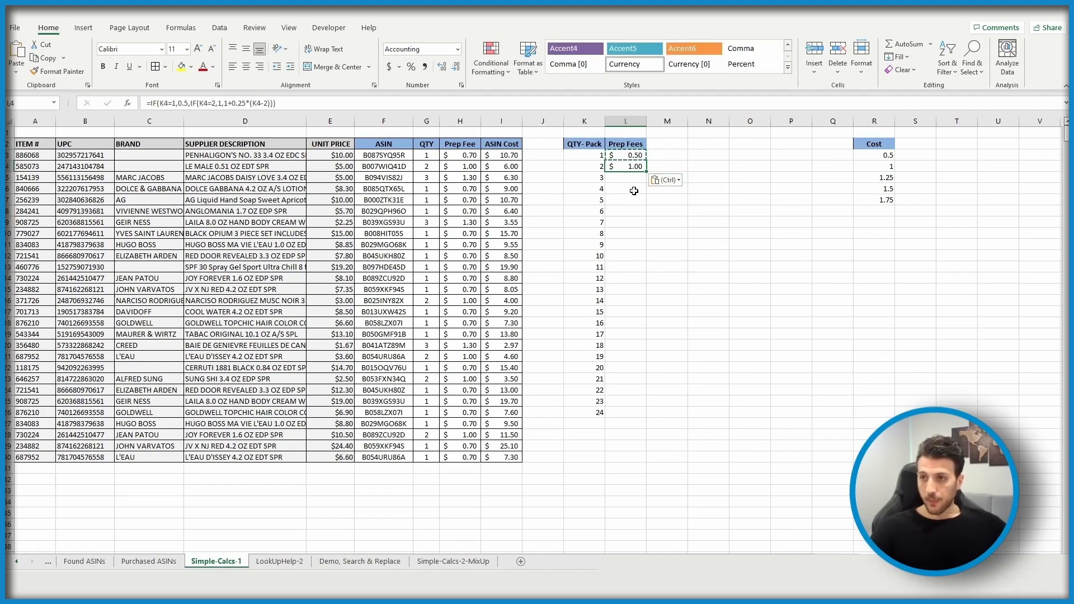
click(627, 177)
key(ctrl+v)
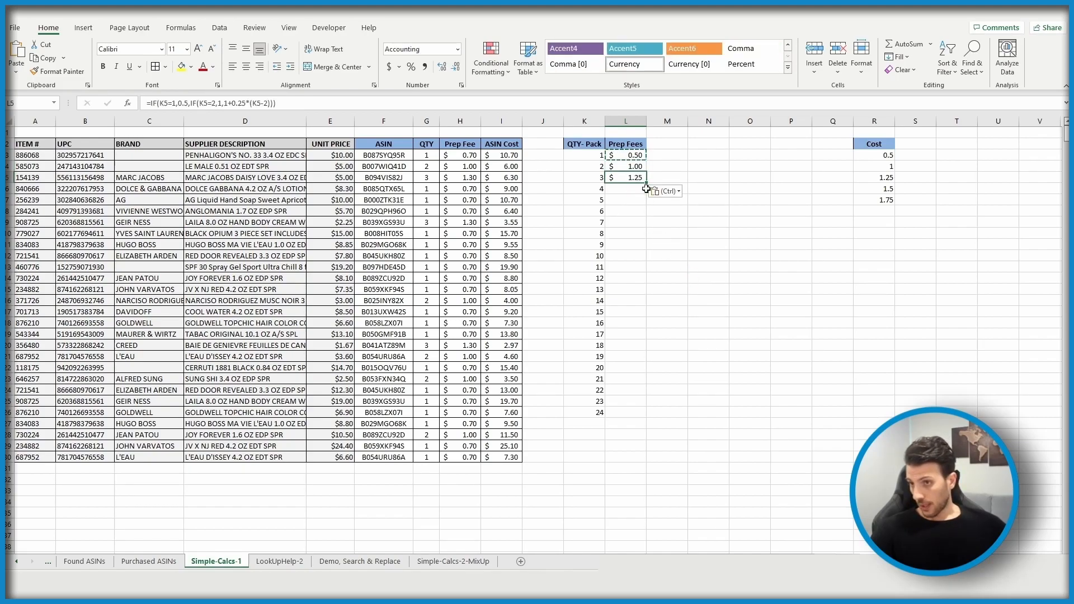
drag(646, 183, 641, 423)
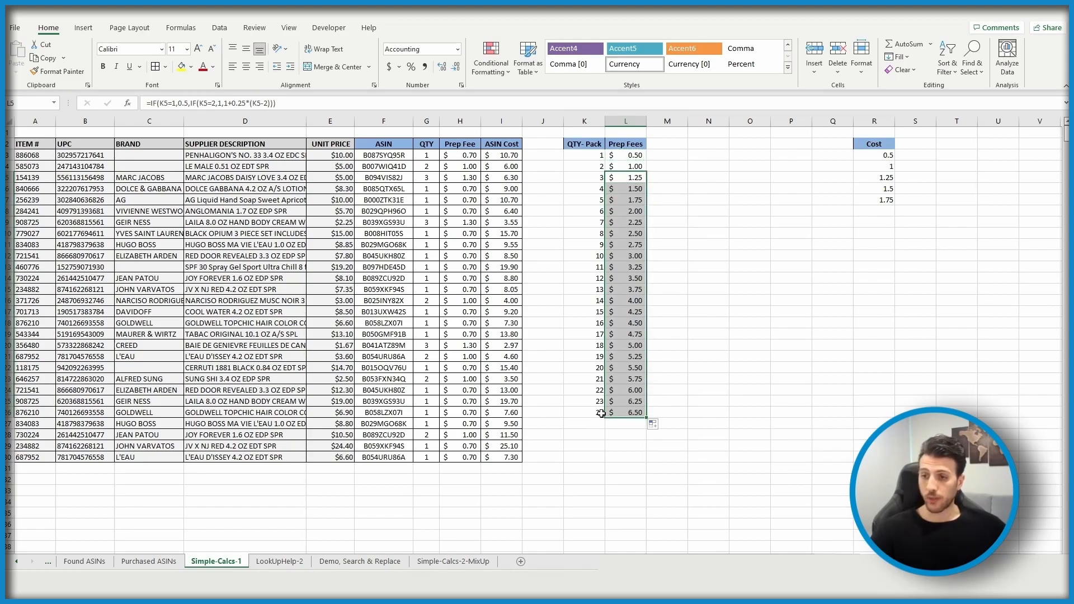
Change the fee returned for K3=1 in the L3 prep fee formula to 0.75.
click(631, 411)
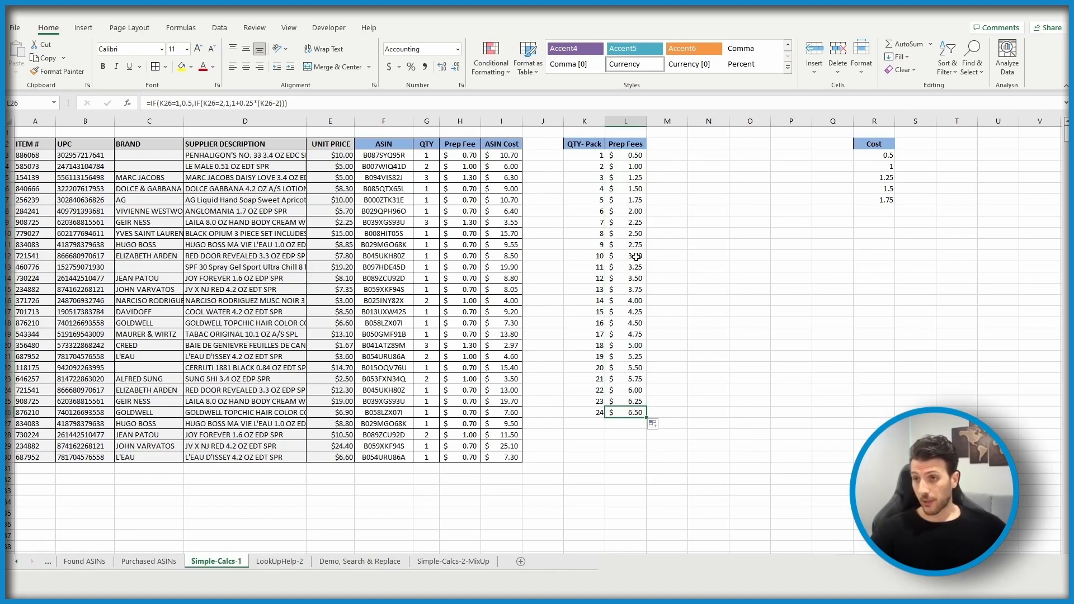
click(631, 155)
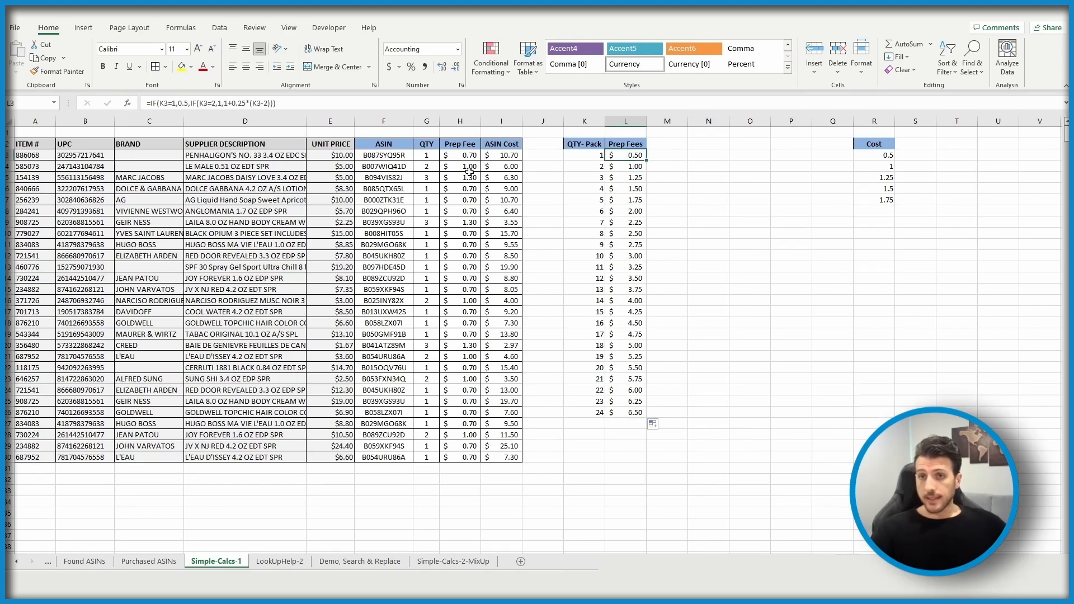
drag(317, 99, 145, 103)
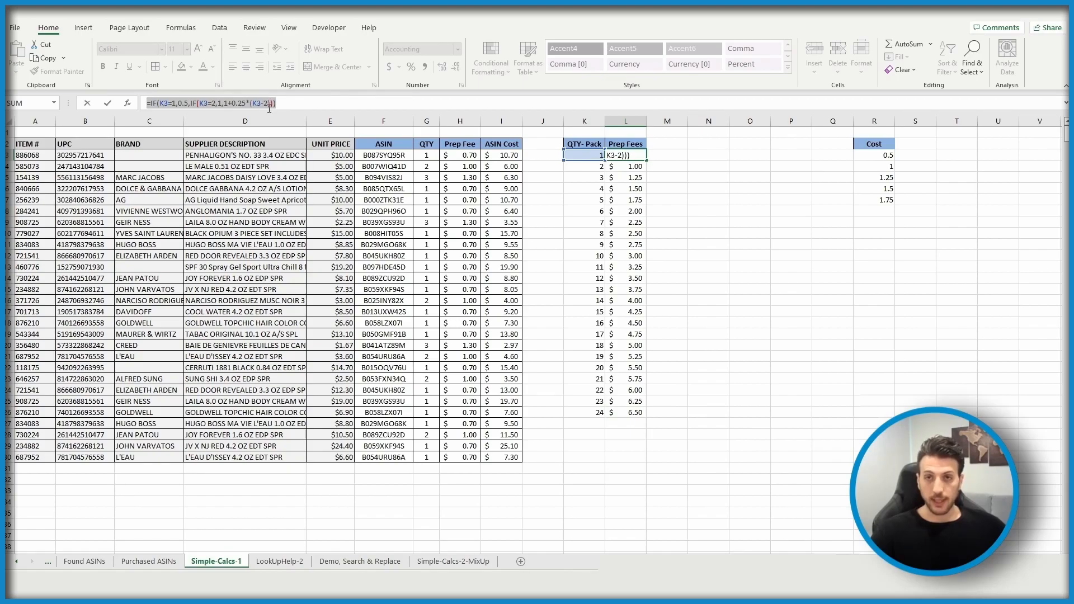
click(165, 105)
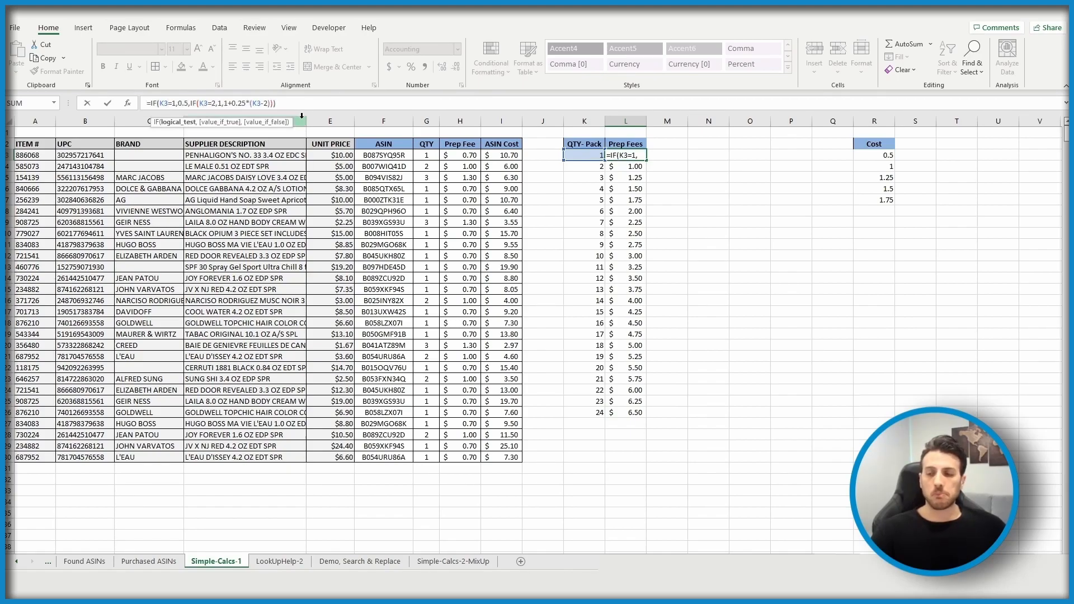
click(188, 105)
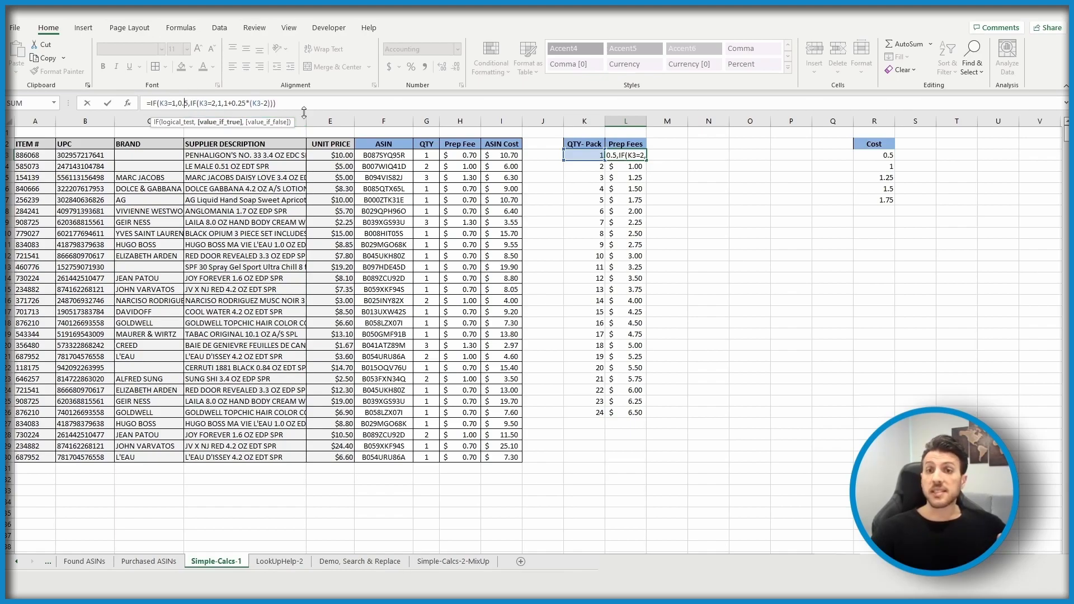
text(7)
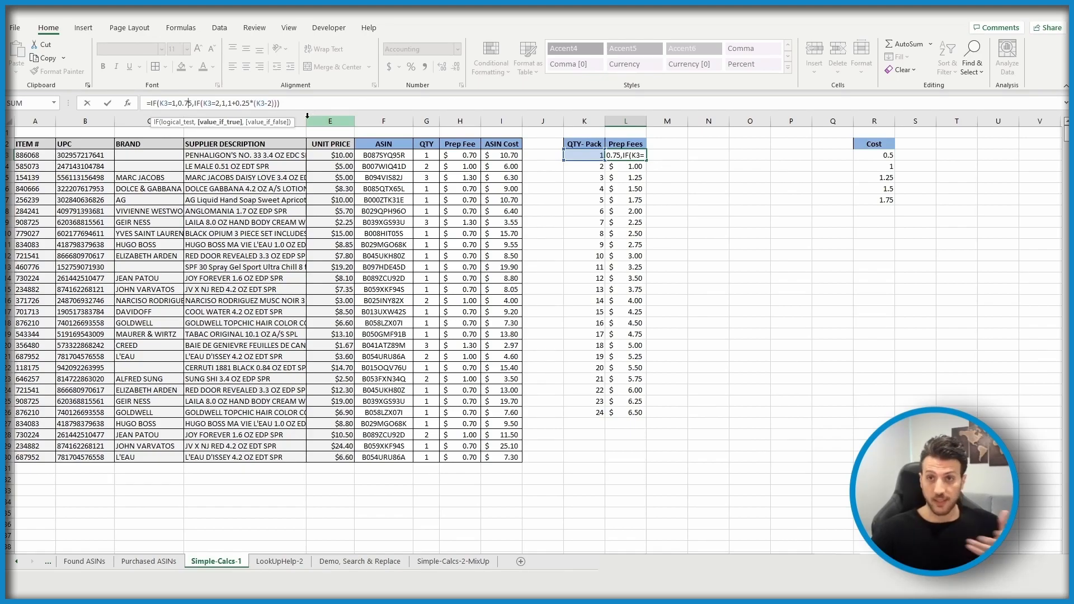
Set the L3 formula's K3=2 fee to 1.50 and its false value to 1.50+0.35*(K3-2), and enter it.
click(226, 104)
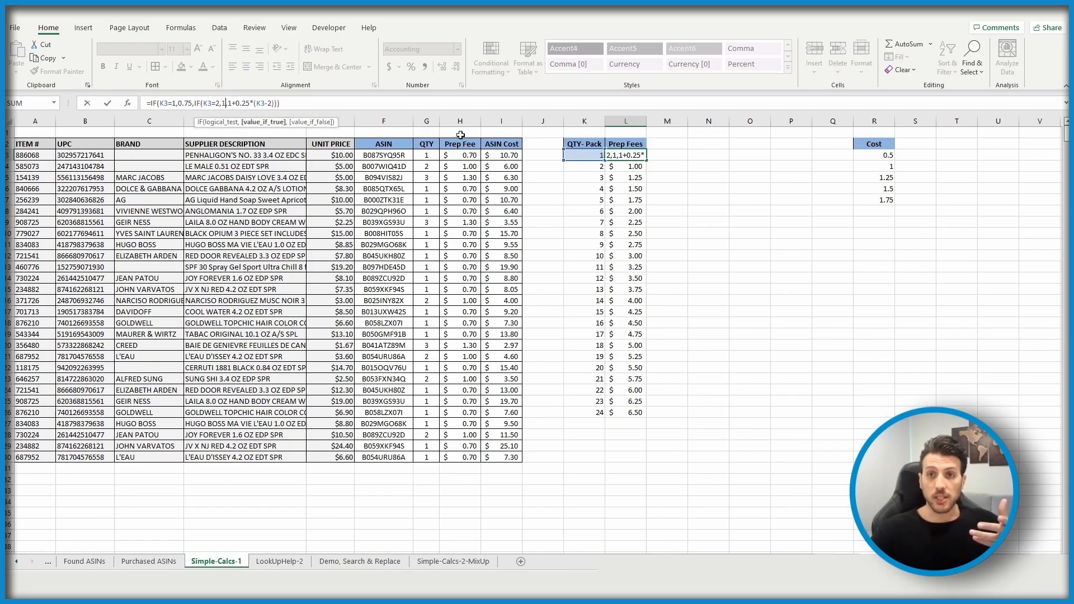
text(.50)
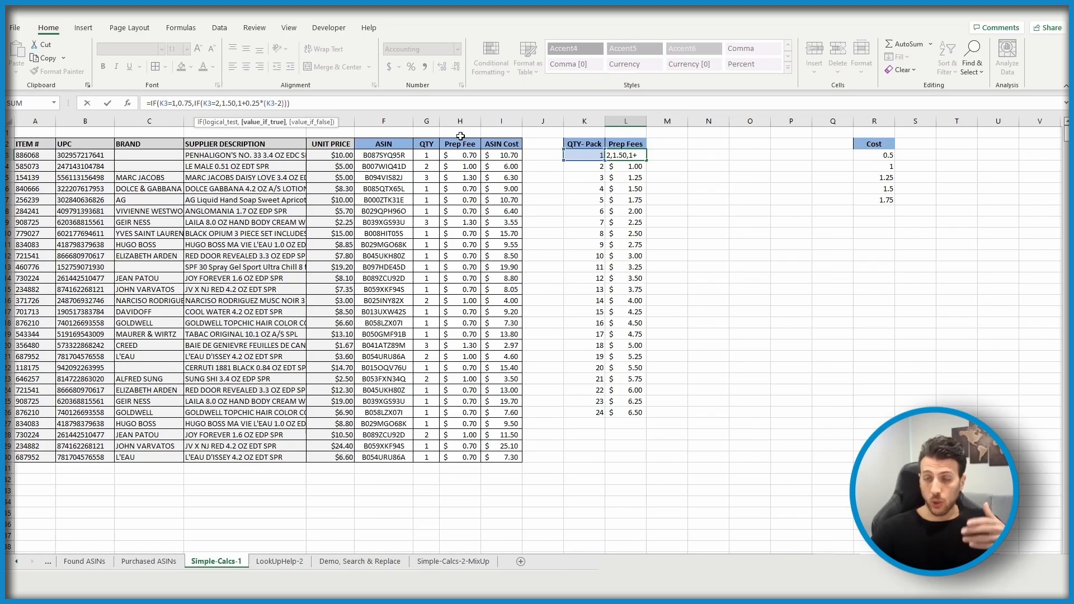
key(Right)
text(1.50)
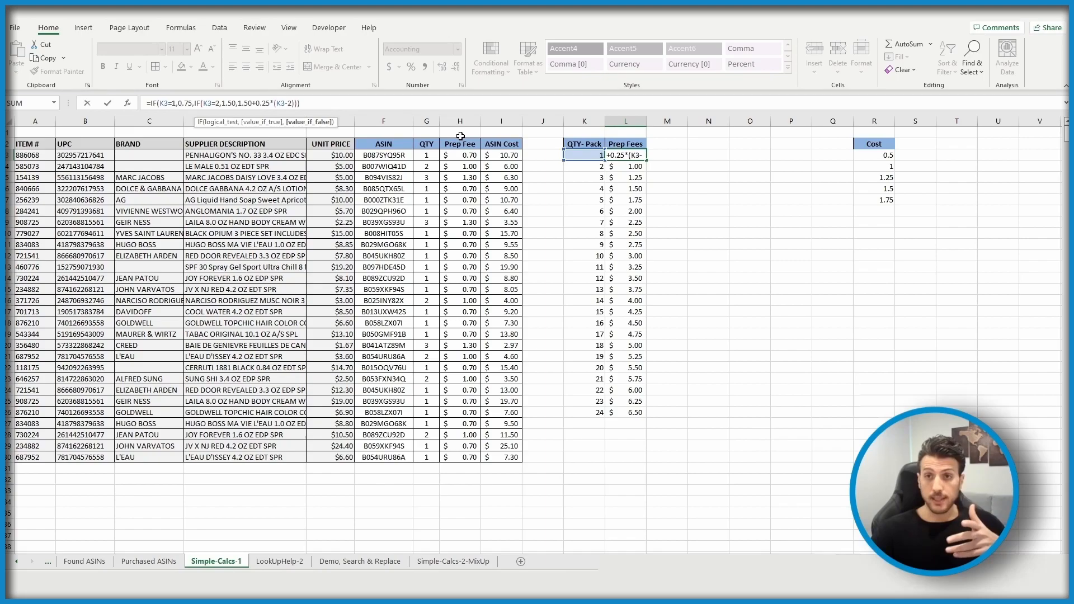
key(BackSpace)
text(3)
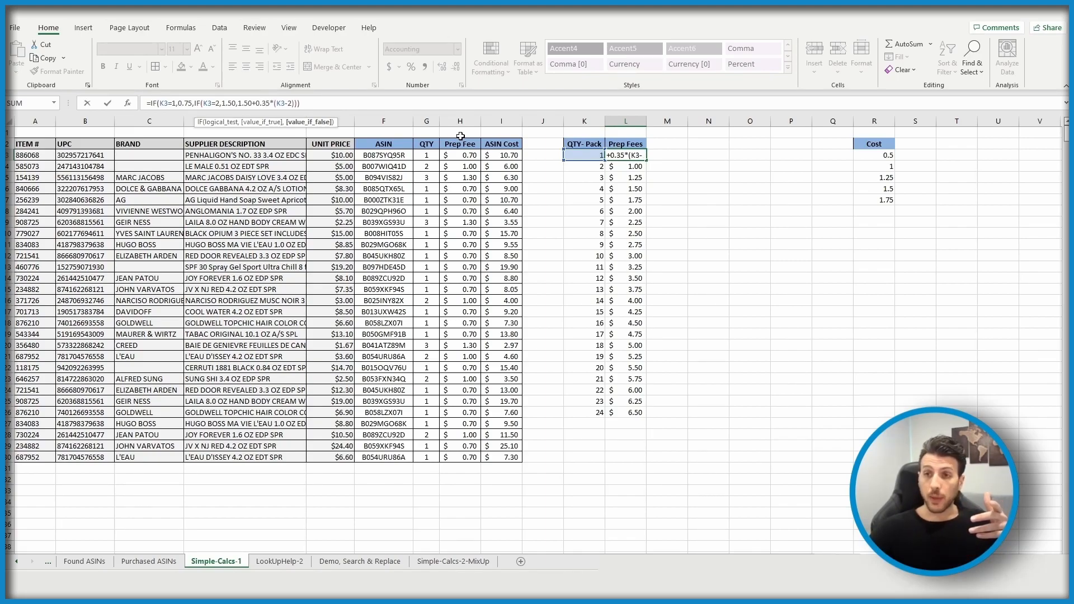
key(Return)
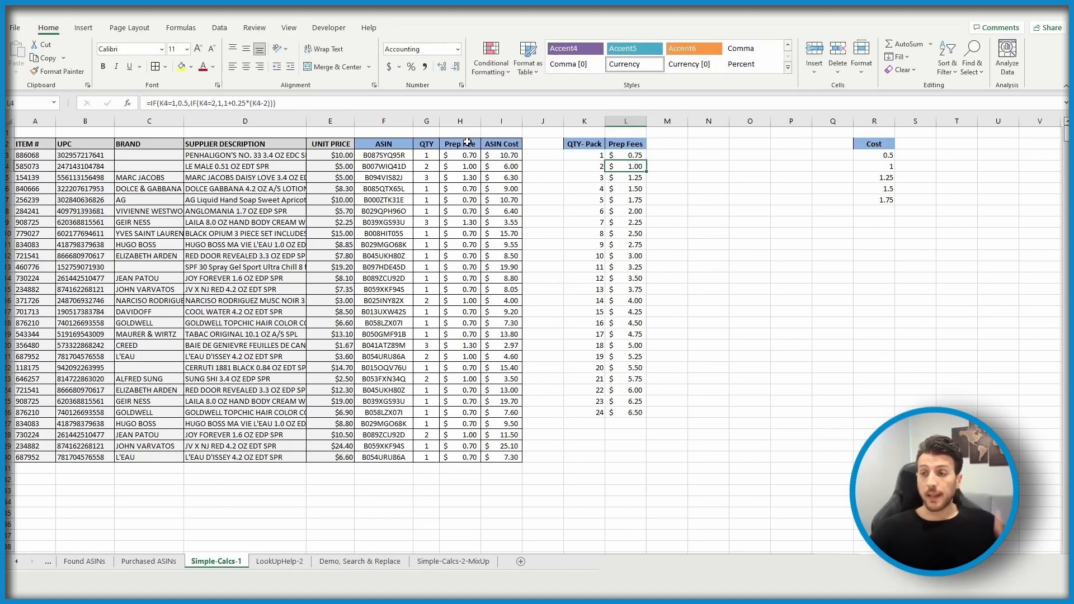
Copy the updated L3 formula to L4 and L5, and fill it down to L26 for pack quantity 24.
key(Up)
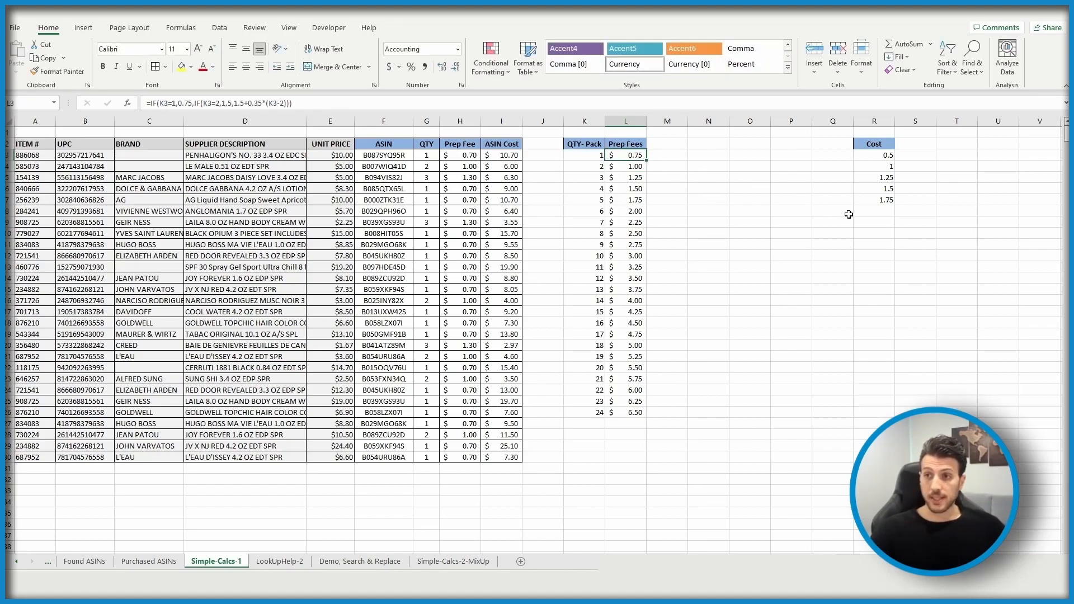
key(Down)
key(ctrl+v)
key(Down)
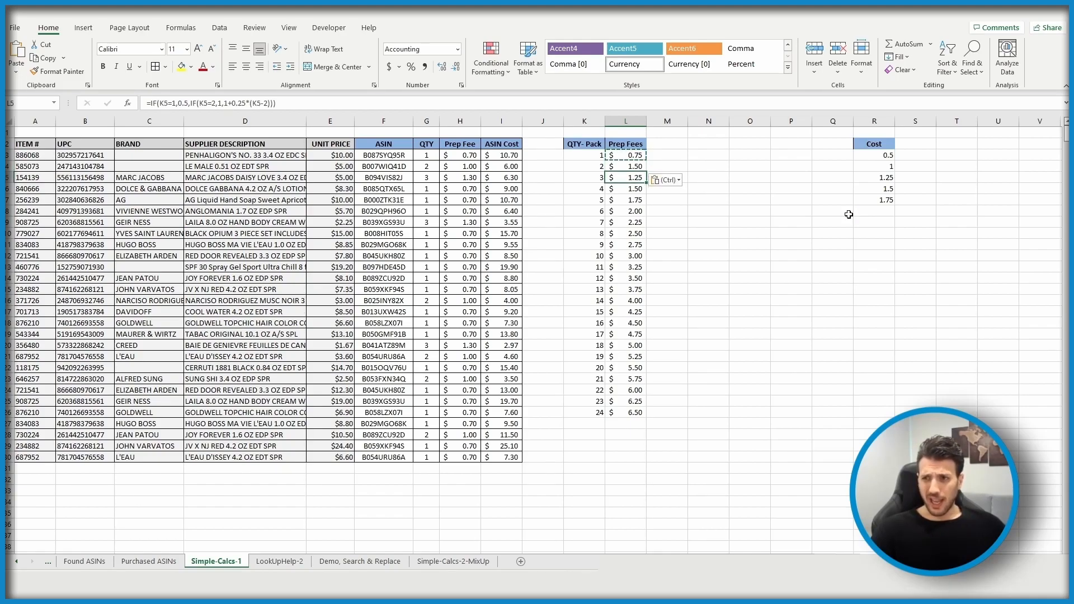
key(ctrl+v)
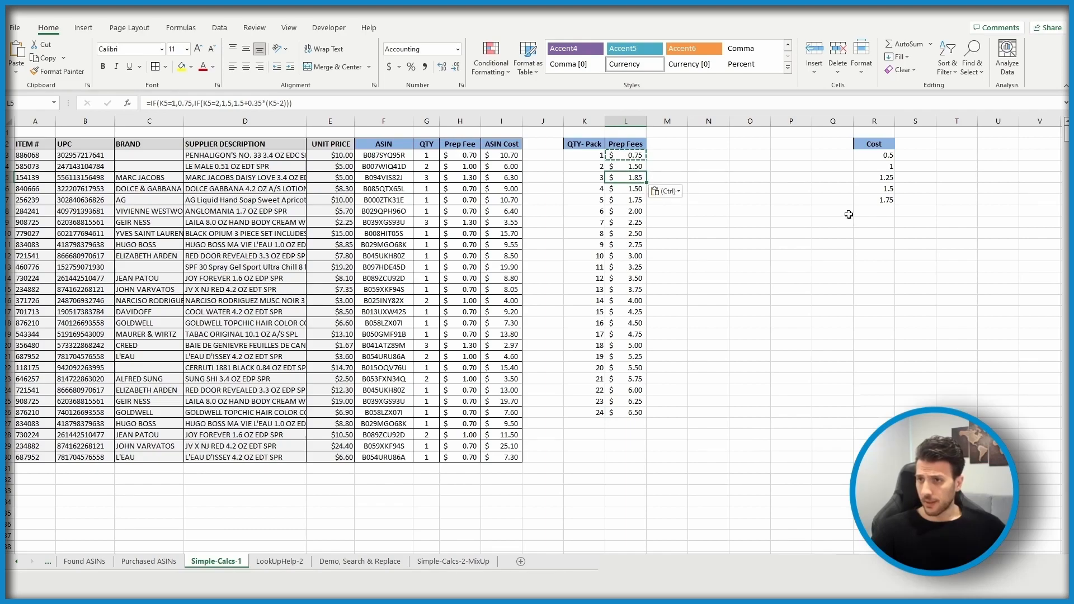
double_click(645, 183)
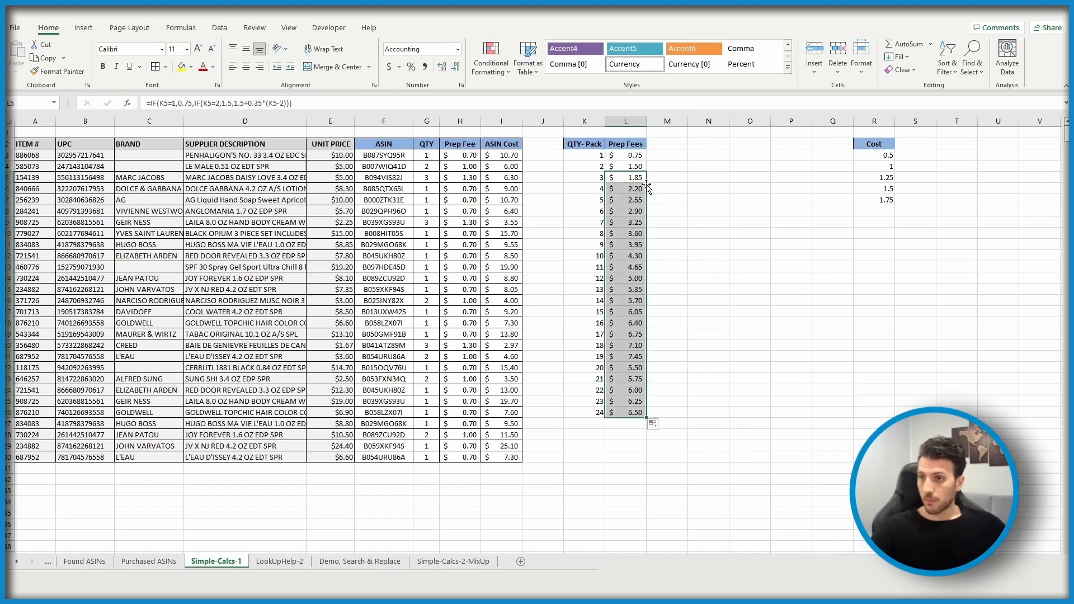
drag(684, 323, 697, 322)
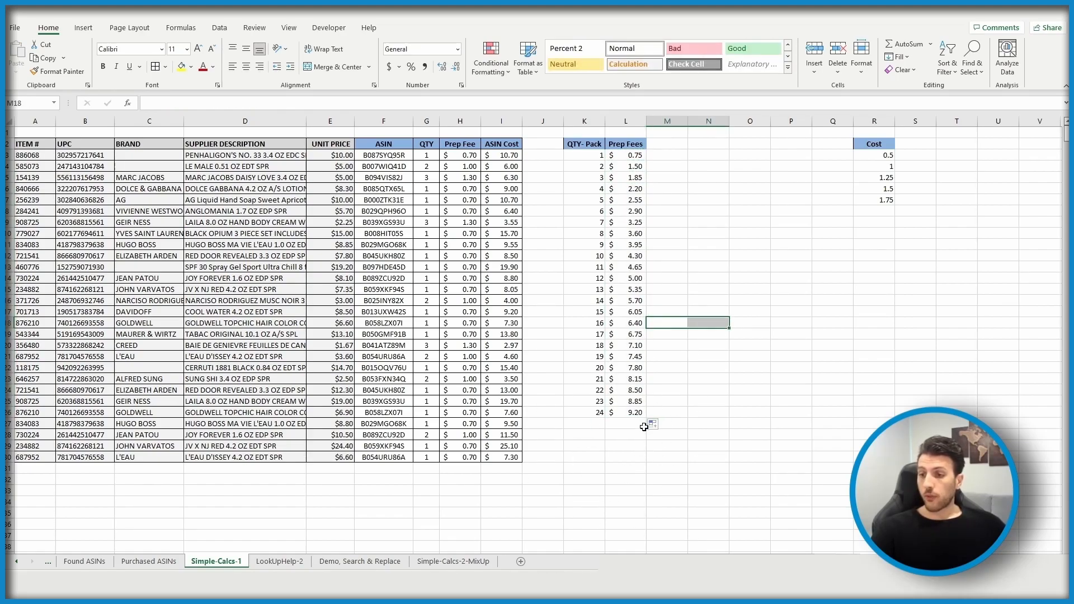
click(709, 381)
Examine the full prep fee formula in L17 for pack quantity 15.
click(635, 311)
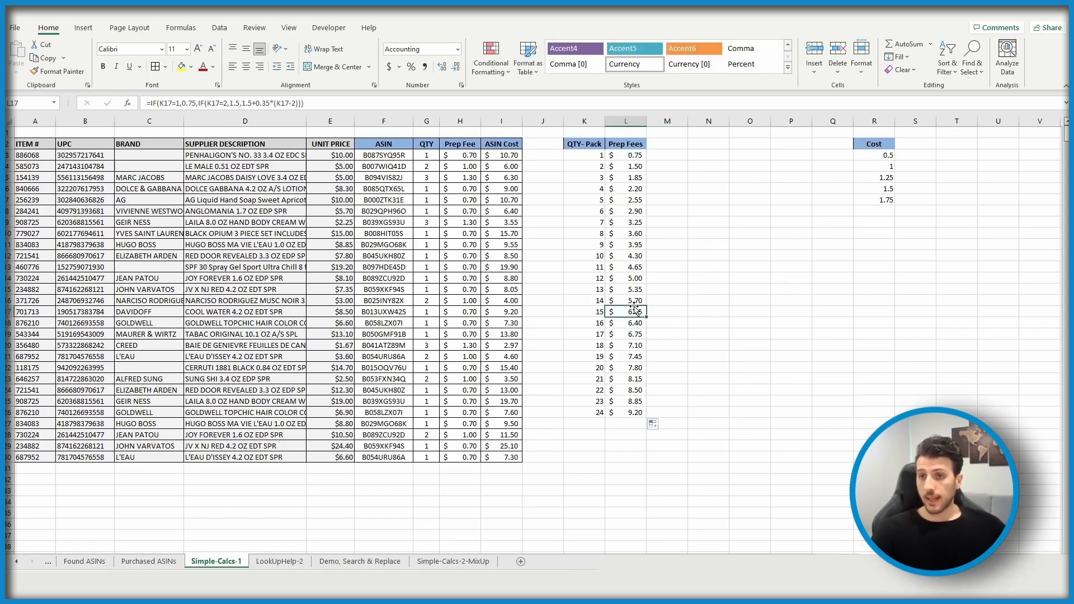
drag(336, 104, 80, 96)
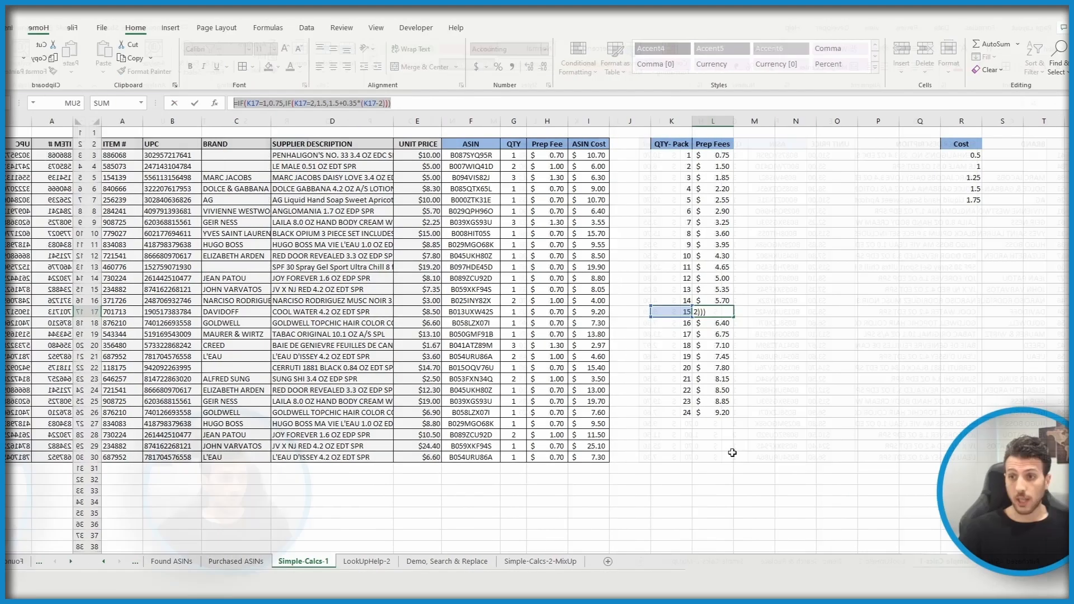
click(858, 390)
Select columns K through R and open the available column commands.
drag(590, 117, 874, 118)
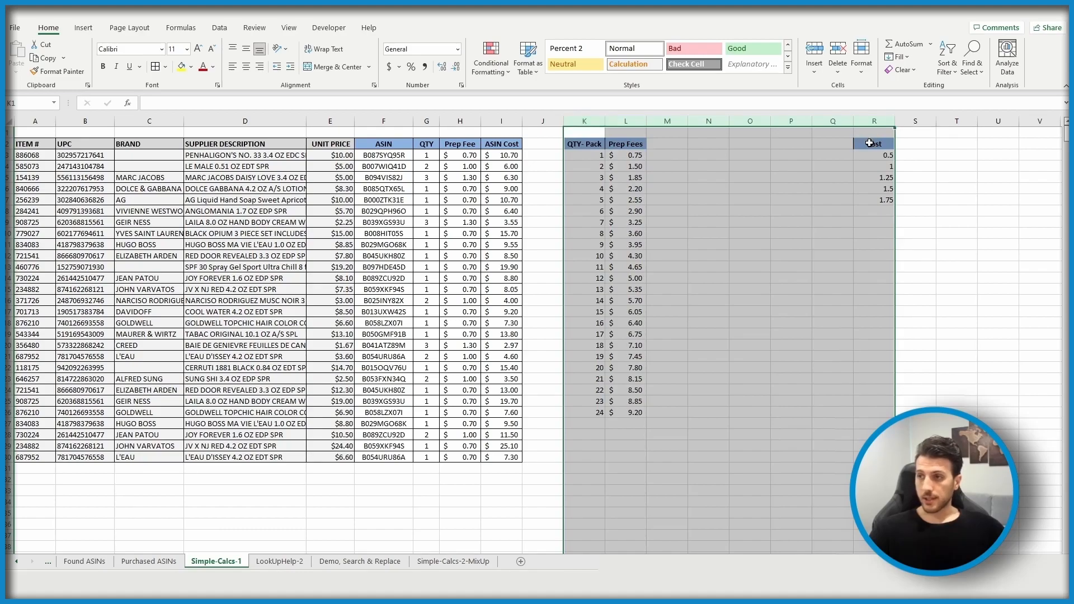
right_click(873, 118)
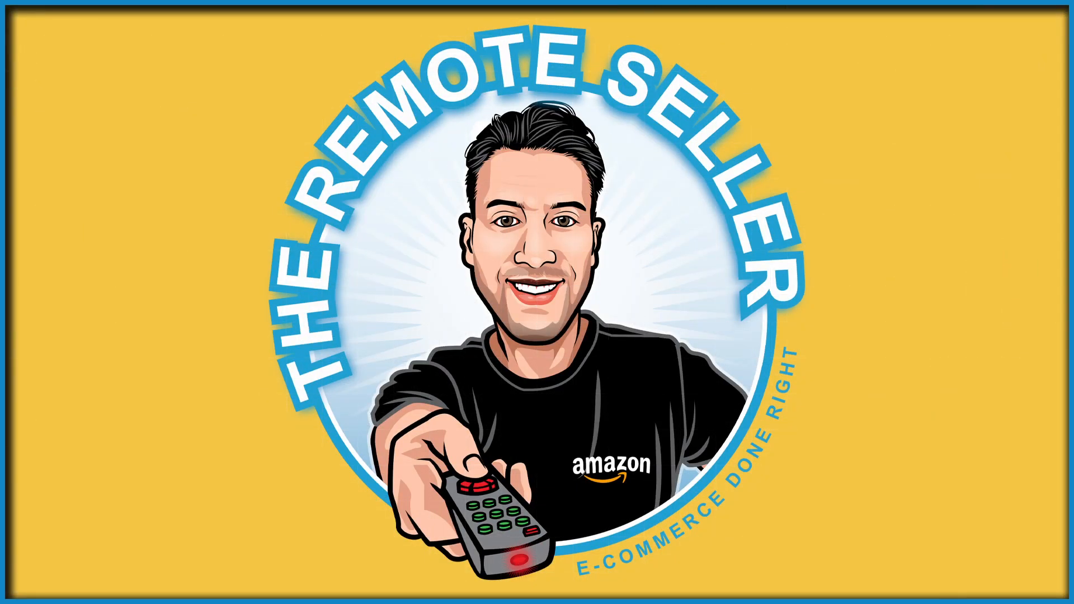